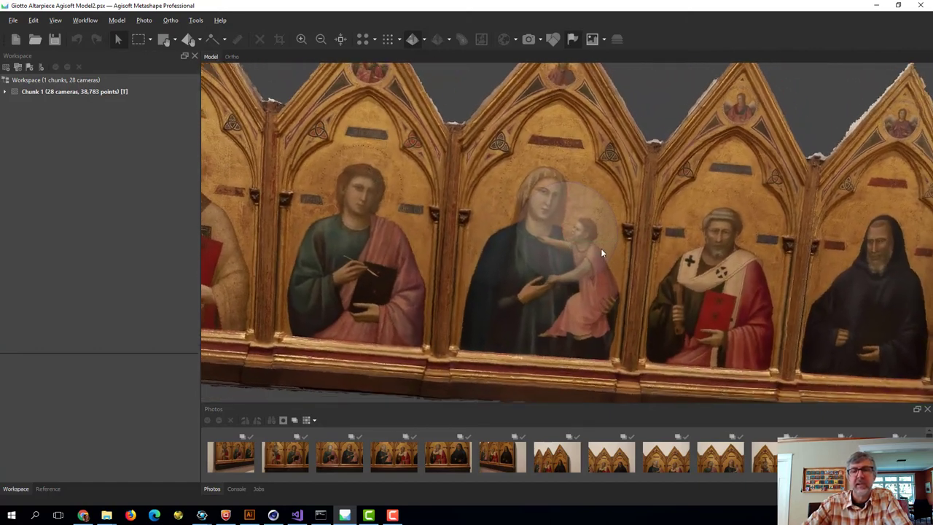
- From Chunk 1's 3D Model entry, launch Export Model to a Wavefront OBJ file
scroll(588, 245, "down", 5)
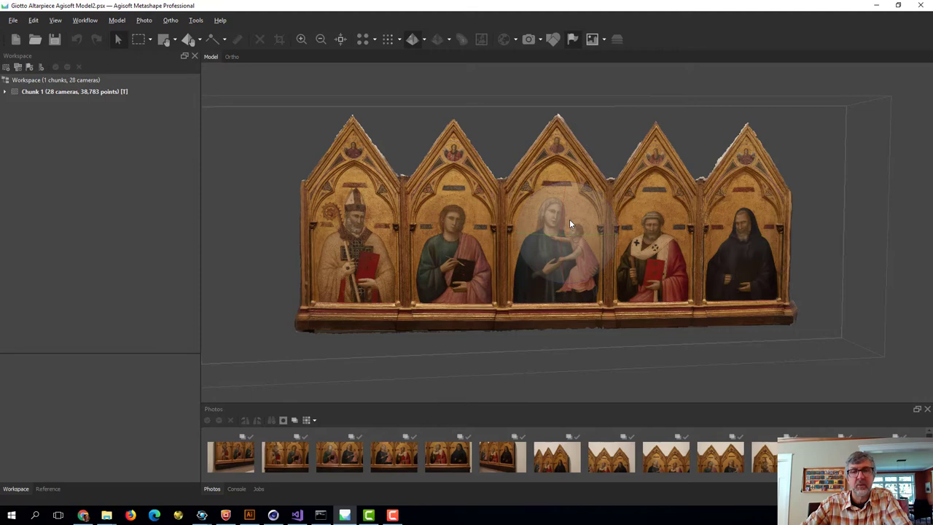
mouse_move(570, 218)
left_mouse_down()
mouse_move(568, 232)
mouse_move(578, 208)
mouse_move(580, 224)
mouse_move(571, 217)
left_mouse_up()
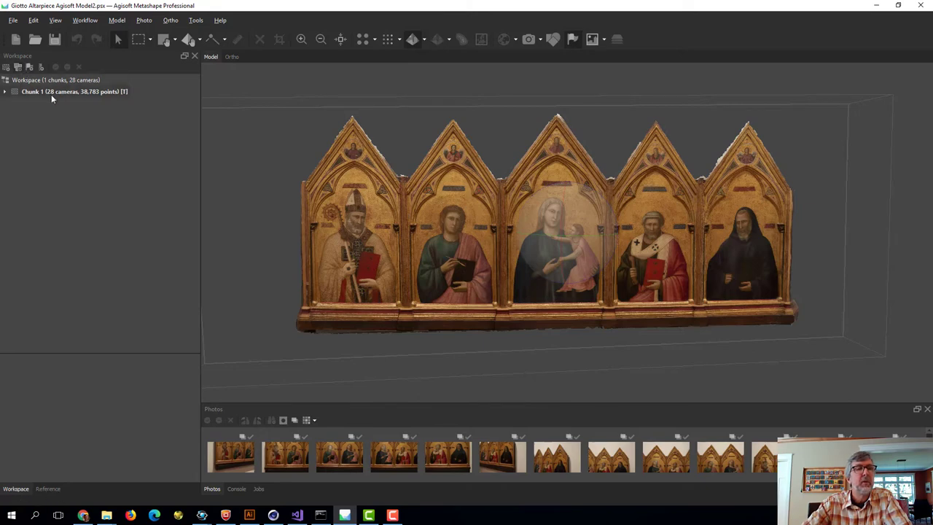
left_click(5, 92)
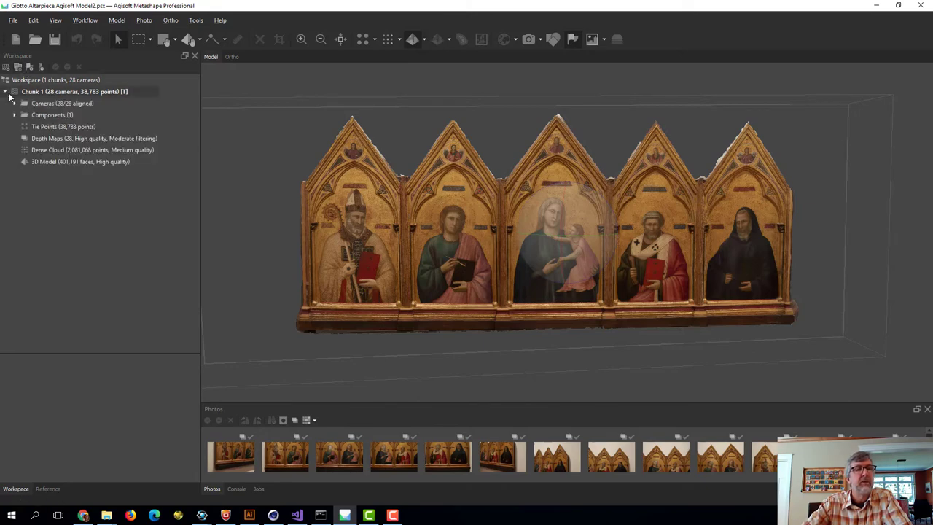
left_click(44, 162)
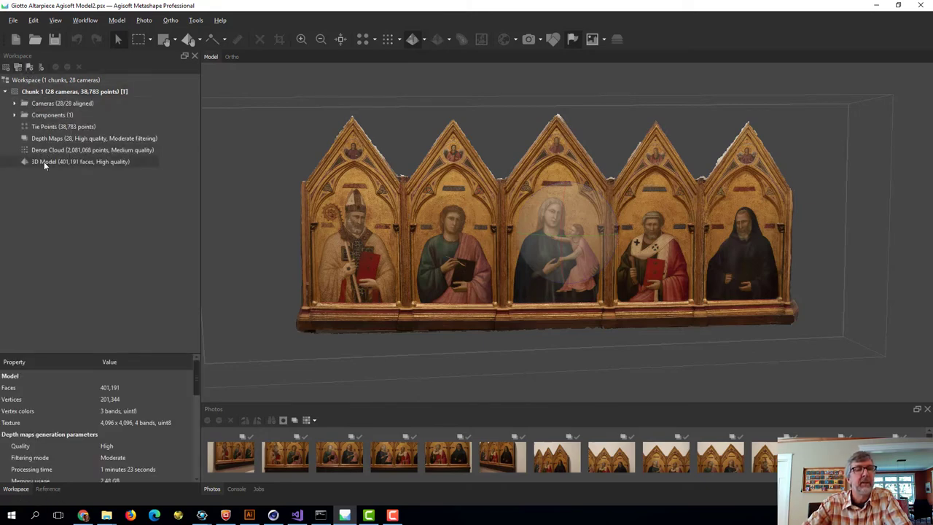
right_click(44, 162)
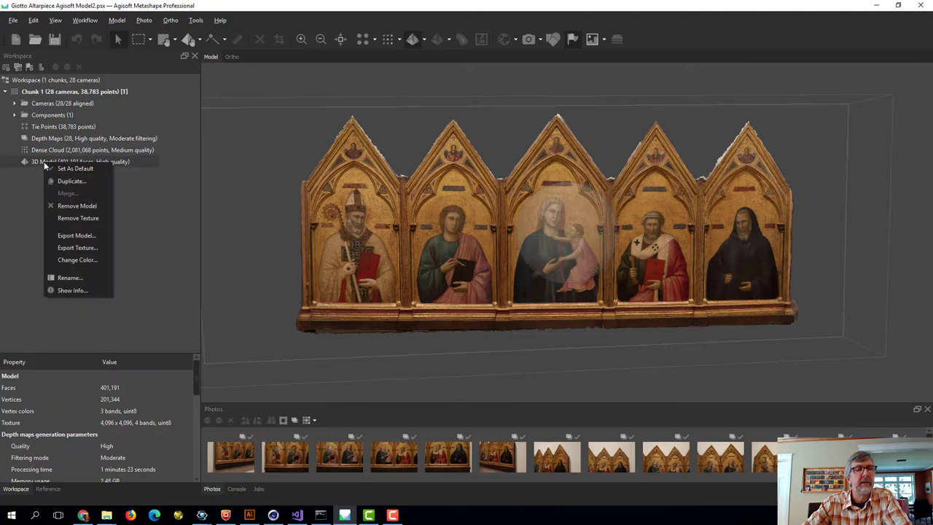
left_click(77, 235)
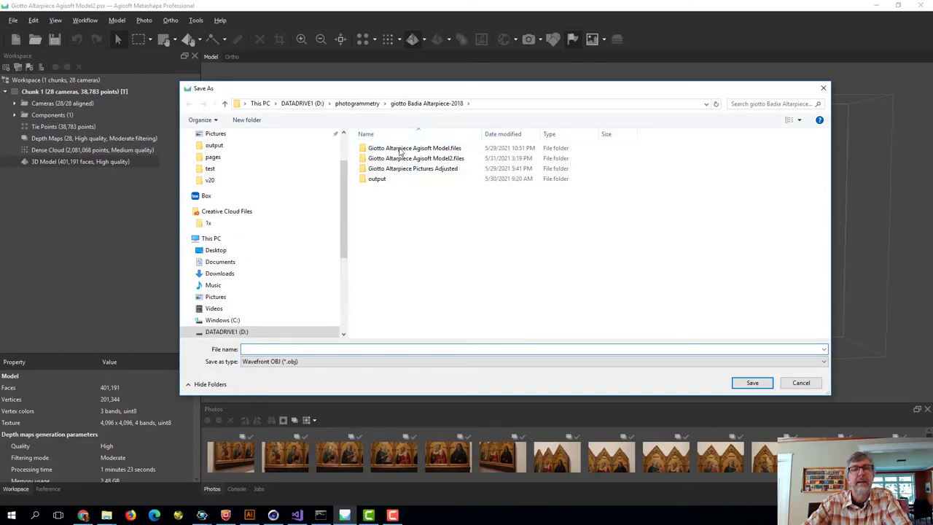
- Save the Wavefront OBJ export over giotto test.obj in the output folder, confirming the replacement
double_click(377, 181)
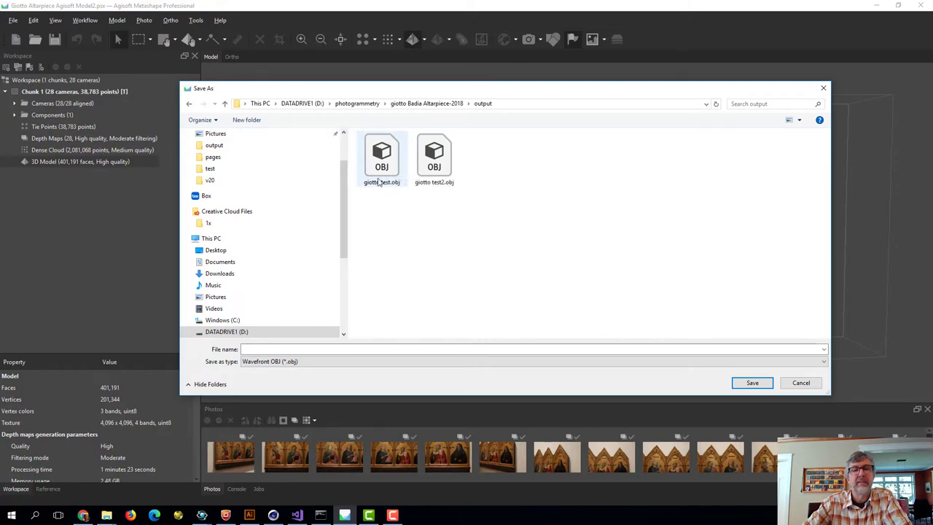
left_click(369, 362)
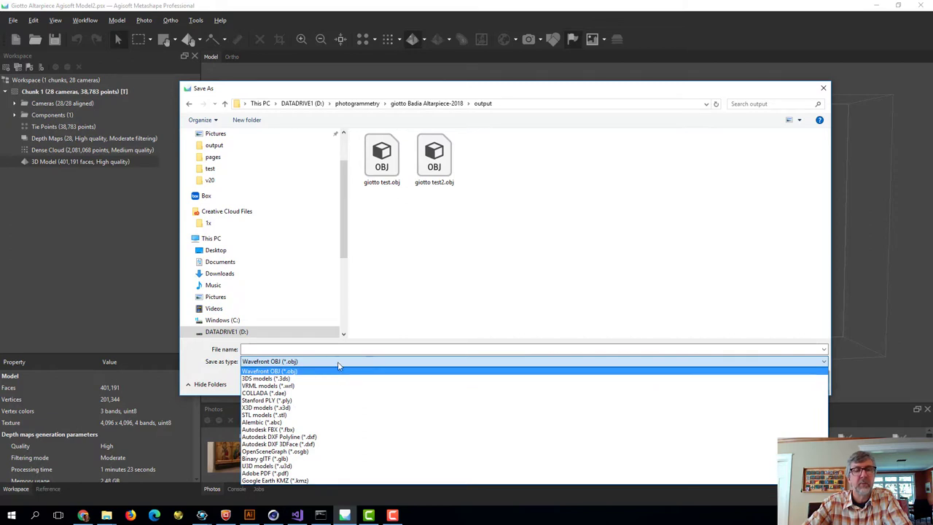
left_click(339, 363)
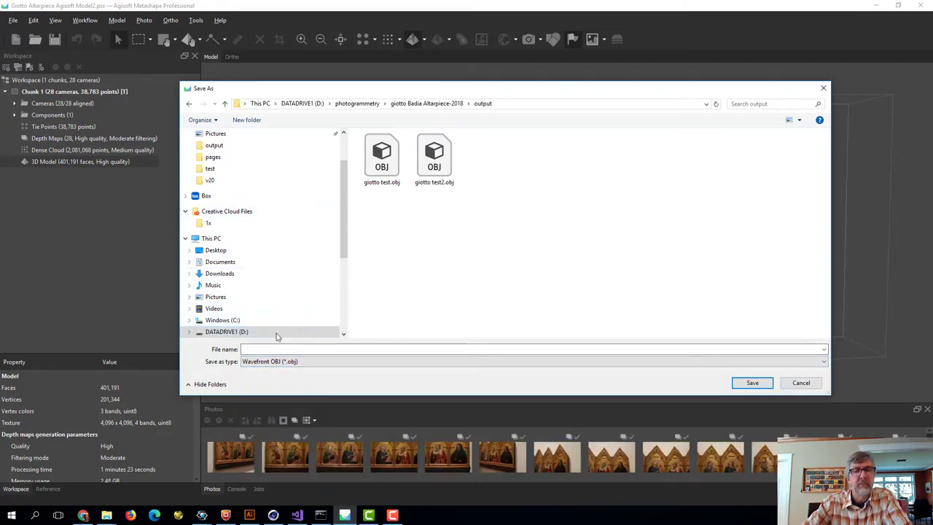
left_click(381, 159)
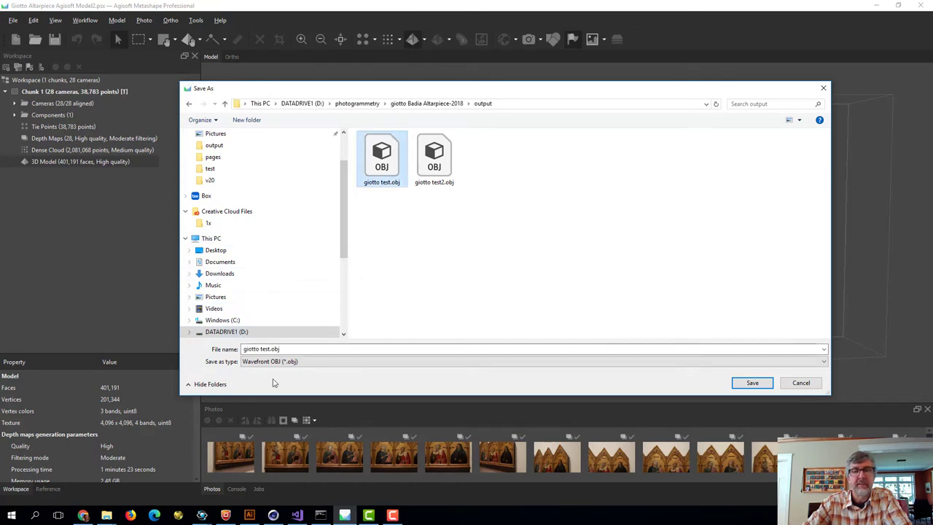
left_click(752, 382)
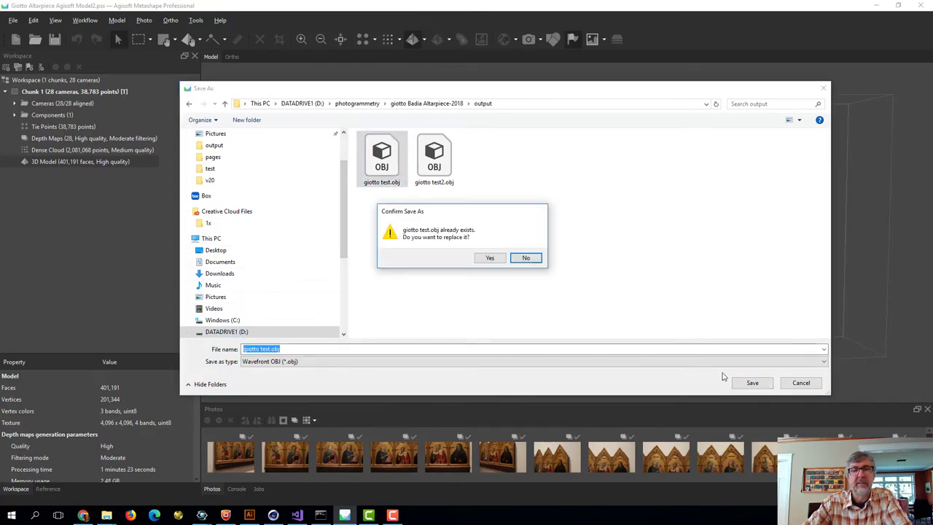
left_click(490, 258)
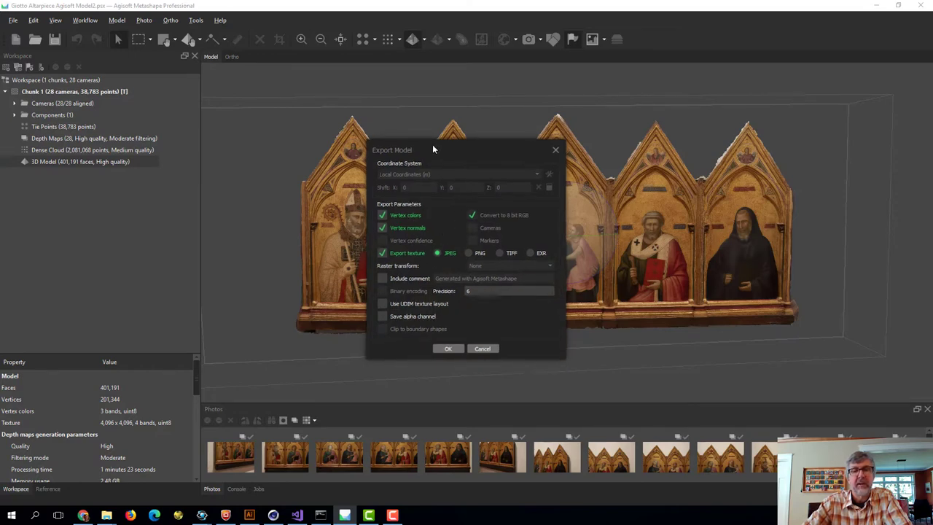
- Accept the export options with vertex colors, vertex normals and JPEG texture to write giotto test.obj
left_click_drag(434, 151, 396, 123)
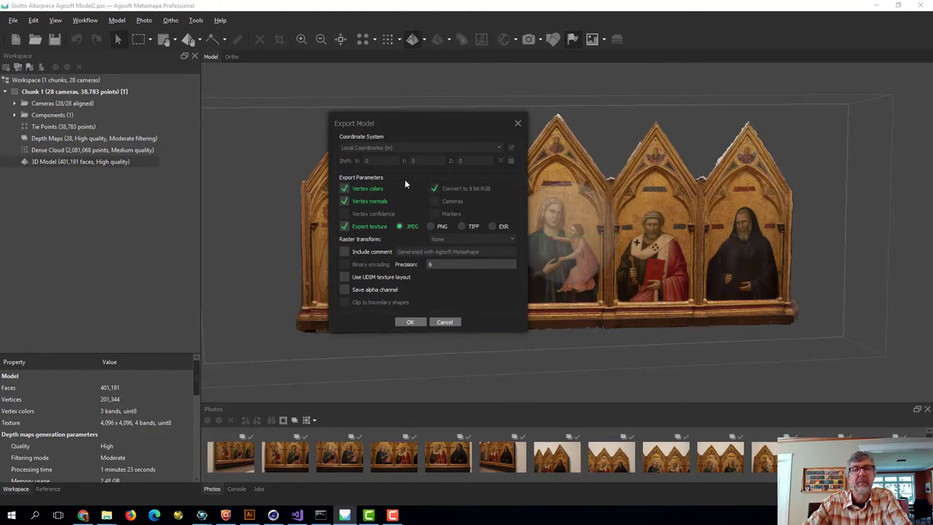
left_click_drag(428, 123, 390, 119)
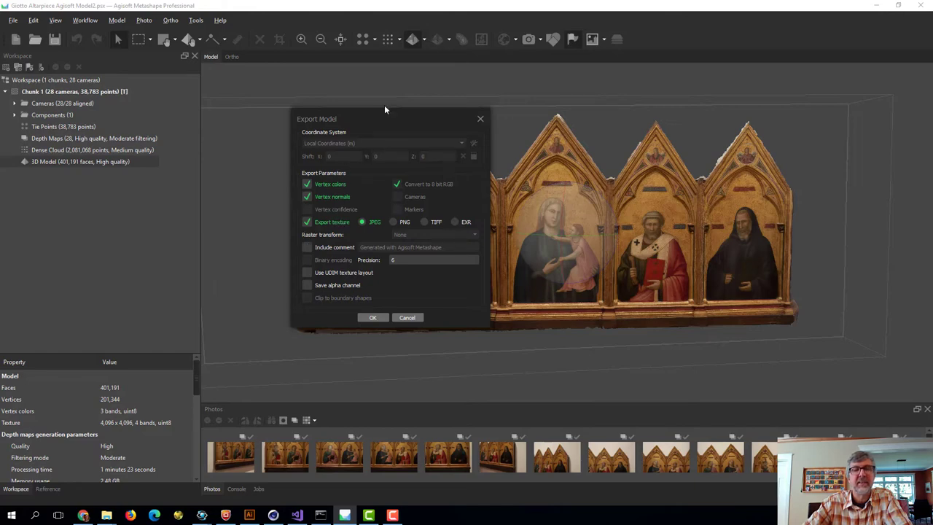
mouse_move(381, 113)
left_mouse_down()
mouse_move(419, 120)
mouse_move(396, 123)
left_mouse_up()
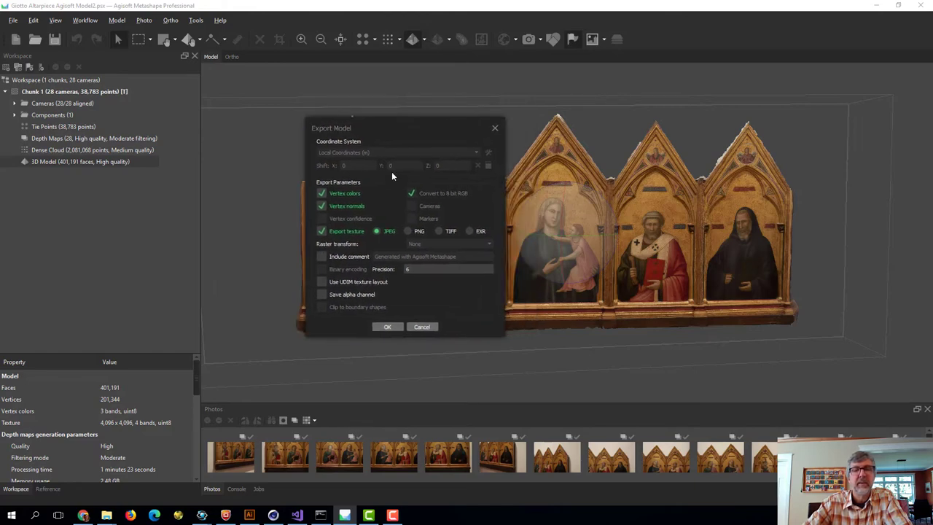
left_click(387, 327)
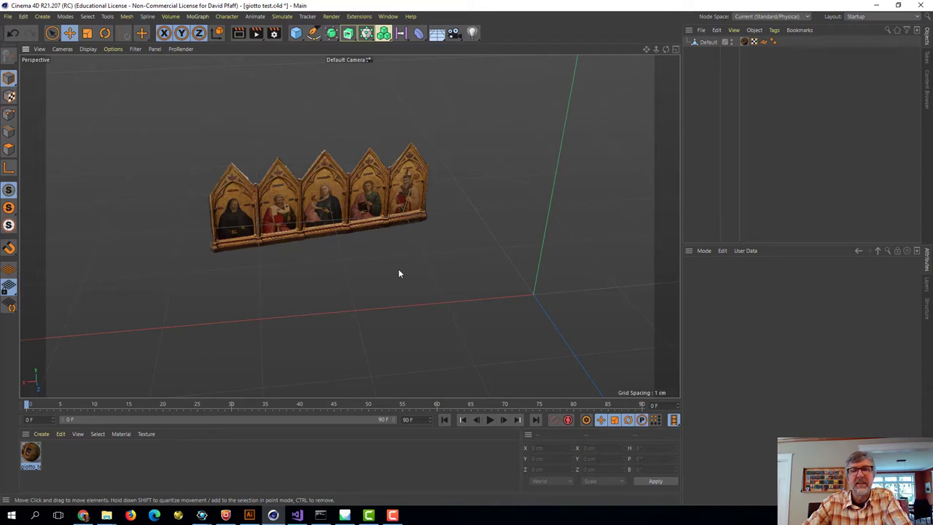
- Select the Default altarpiece object in the Object Manager to display its Coord values
left_click(707, 43)
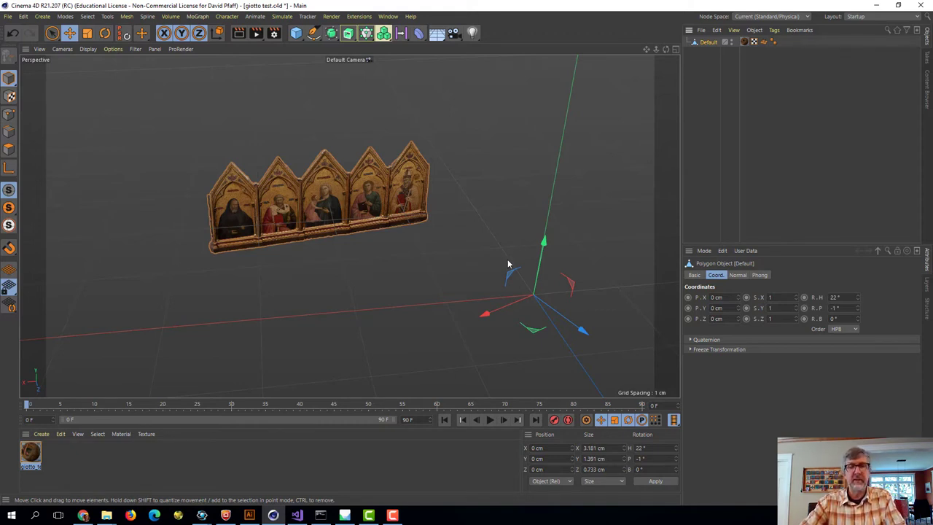
- Adjust the altarpiece's heading and set its pitch to -6°, then switch back to Metashape
left_click_drag(508, 264, 481, 263, "alt")
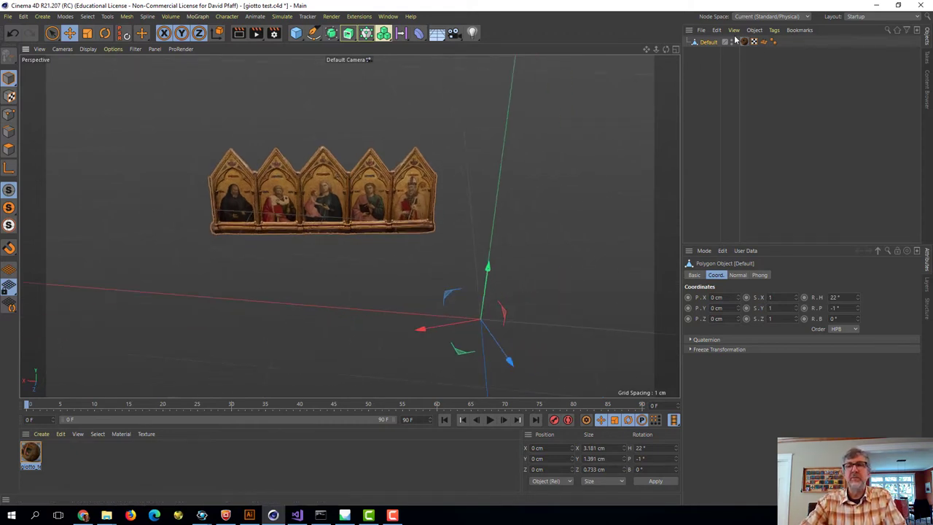
mouse_move(468, 295)
left_mouse_down("alt")
mouse_move(412, 279)
mouse_move(256, 318)
left_mouse_up("alt")
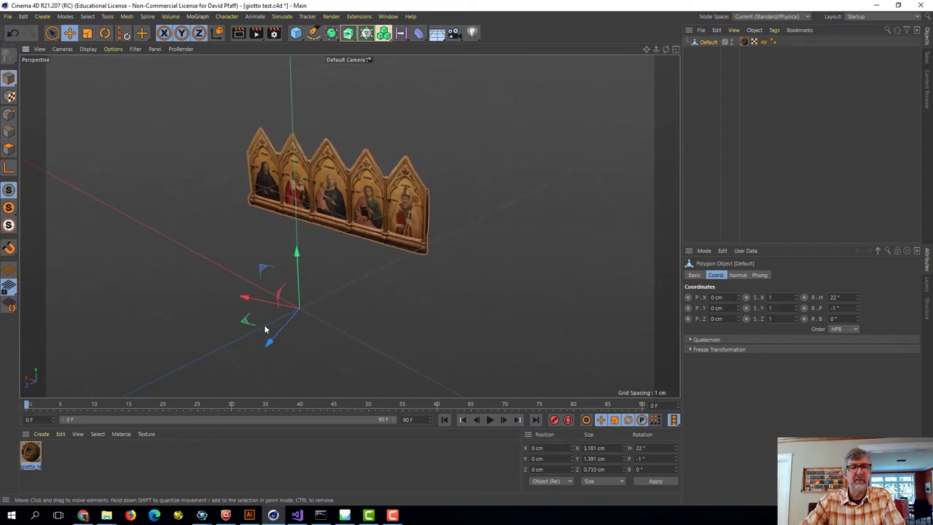
mouse_move(337, 308)
left_mouse_down("alt")
mouse_move(379, 311)
mouse_move(385, 294)
mouse_move(394, 354)
mouse_move(275, 306)
mouse_move(230, 274)
mouse_move(281, 281)
mouse_move(254, 285)
mouse_move(268, 289)
mouse_move(385, 282)
mouse_move(423, 370)
mouse_move(376, 270)
mouse_move(311, 271)
mouse_move(396, 281)
mouse_move(427, 304)
mouse_move(419, 300)
mouse_move(430, 293)
left_mouse_up("alt")
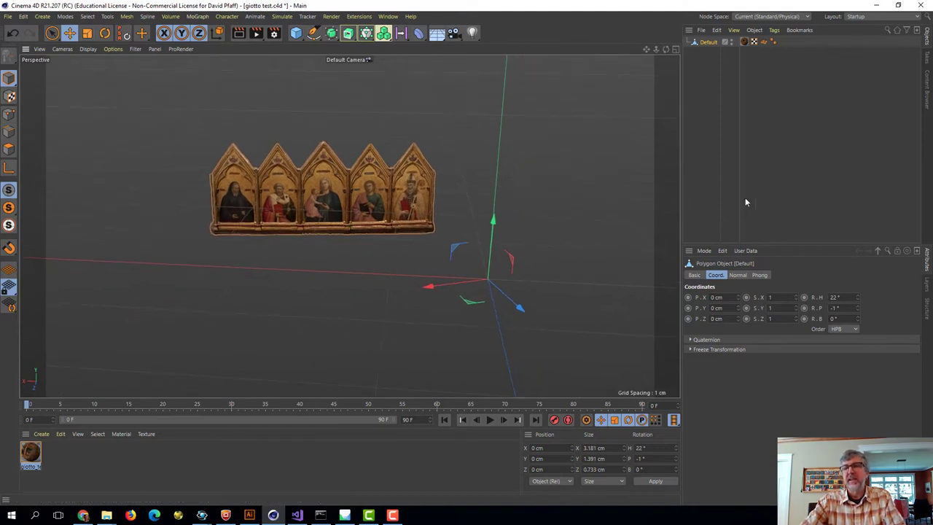
mouse_move(857, 297)
left_mouse_down()
mouse_move(858, 332)
mouse_move(858, 259)
mouse_move(858, 306)
left_mouse_up()
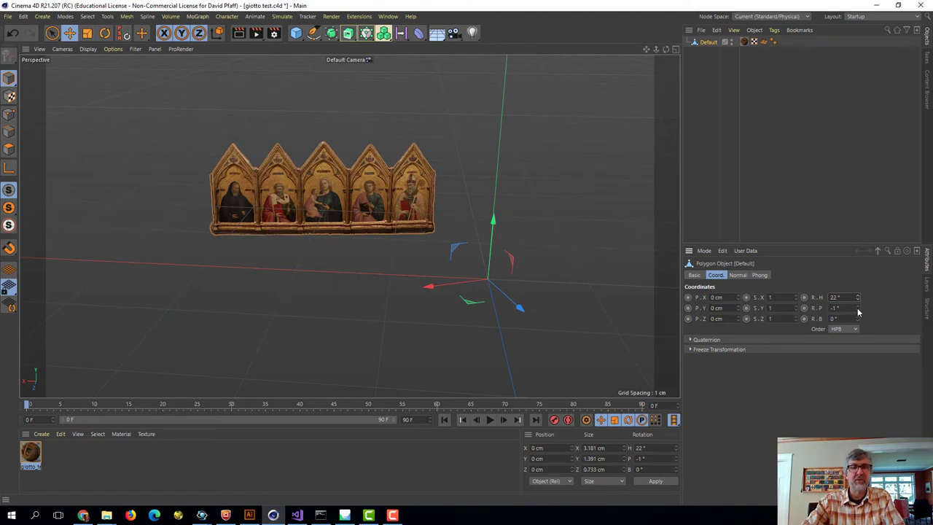
mouse_move(858, 312)
left_mouse_down()
mouse_move(858, 327)
mouse_move(858, 299)
mouse_move(858, 317)
left_mouse_up()
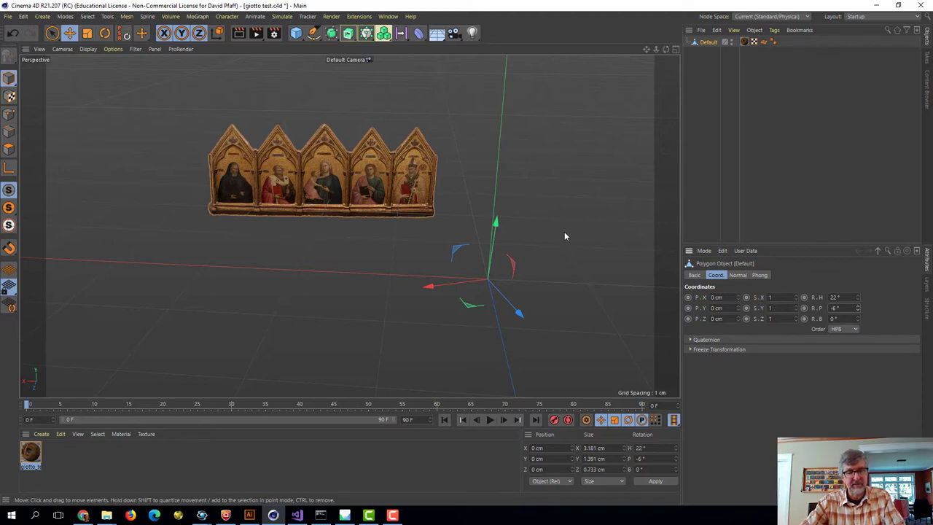
key("alt+Tab")
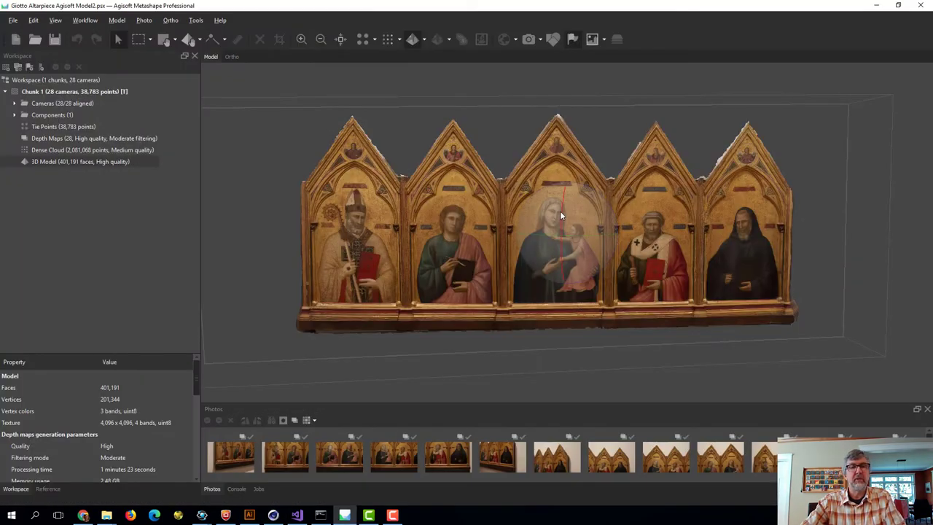
- Zoom out in the Model view and bring up the Model menu
scroll(573, 234, "down", 3)
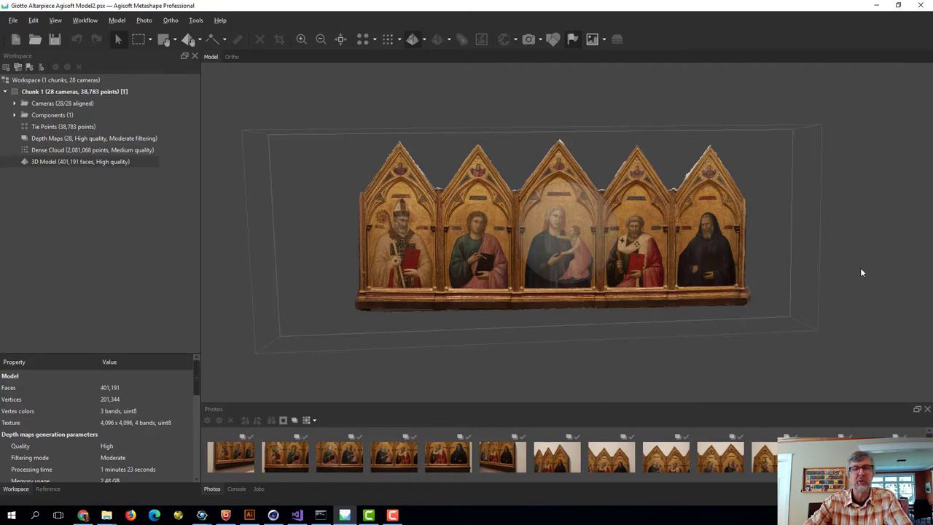
left_click(121, 21)
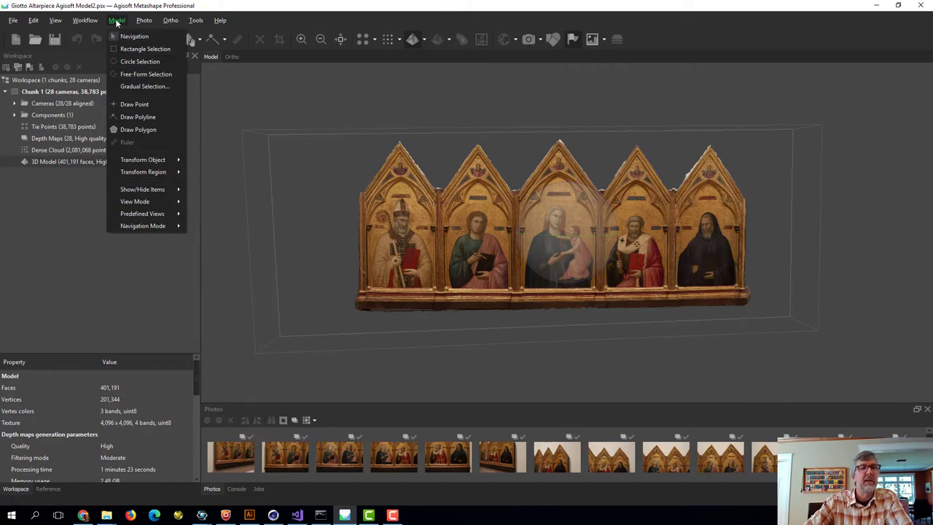
- Turn on a model information overlay from the Model menu's Show/Hide Items
mouse_move(123, 178)
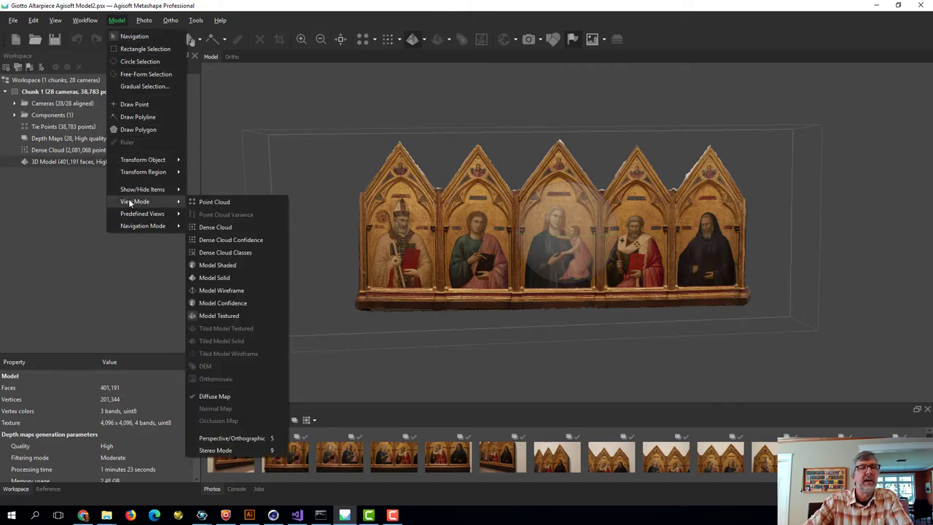
mouse_move(146, 189)
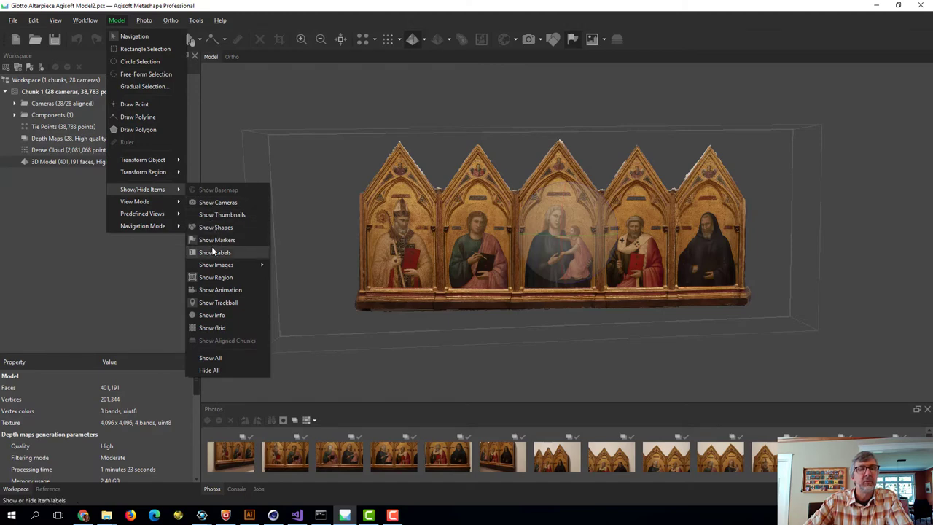
left_click(215, 317)
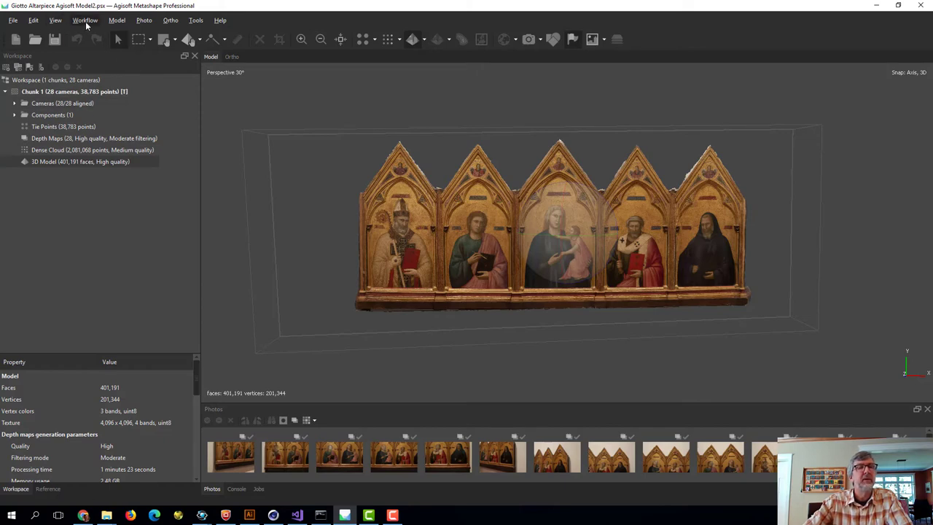
- Enable Show Grid so a reference grid appears behind the altarpiece
left_click(117, 20)
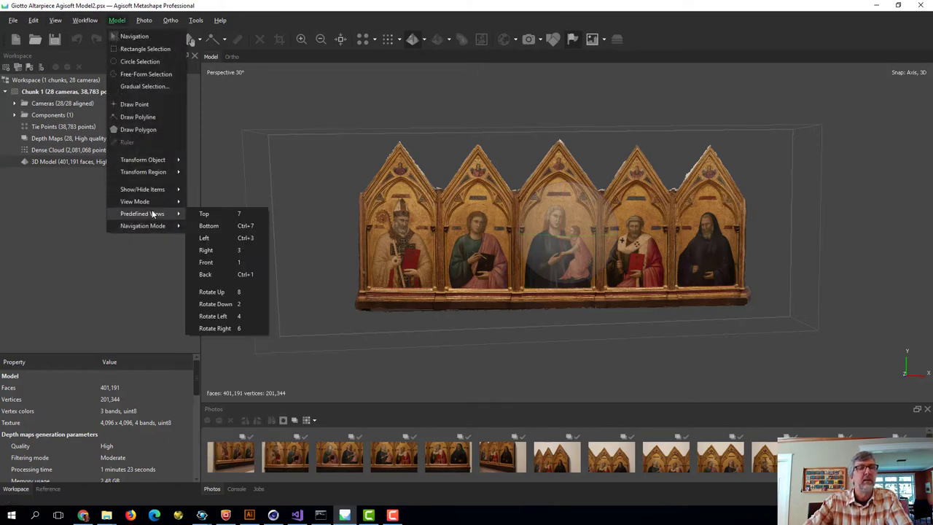
mouse_move(151, 201)
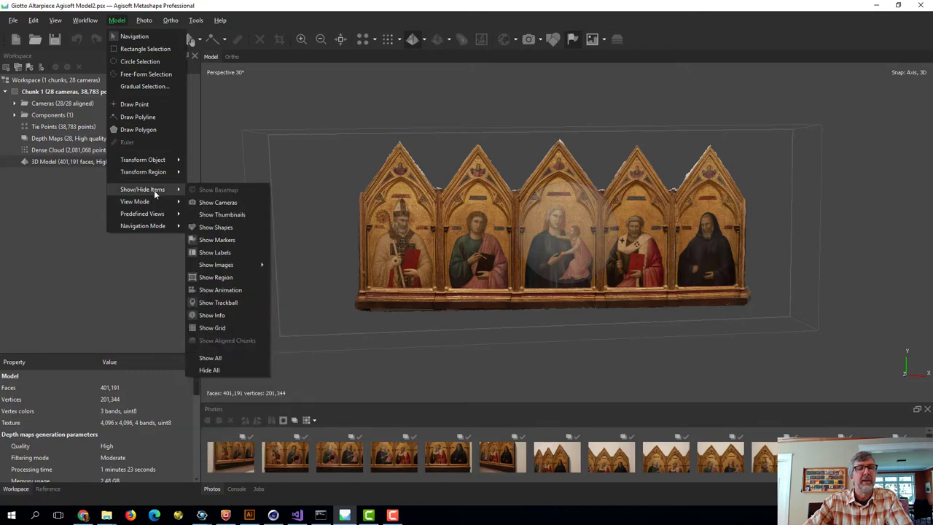
left_click(219, 327)
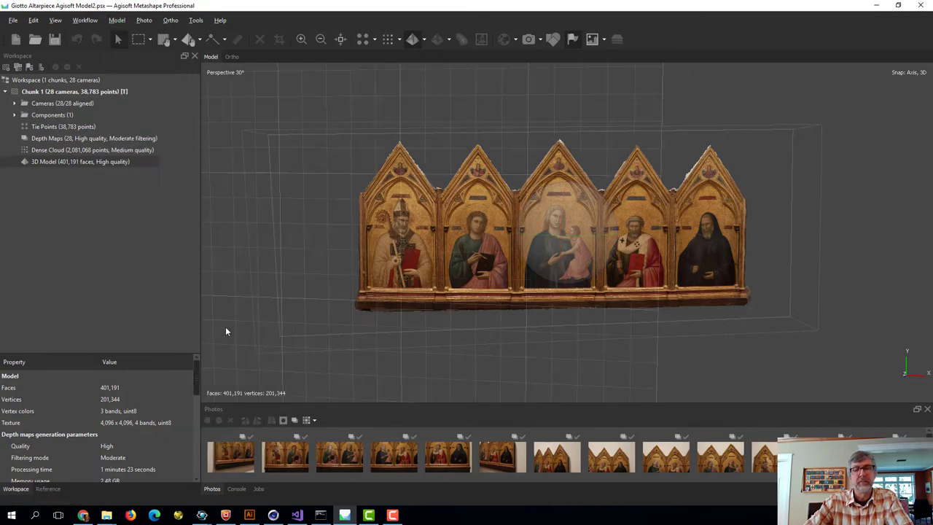
- Zoom out and orbit around the altarpiece to compare its orientation with the grid
scroll(453, 255, "down", 6)
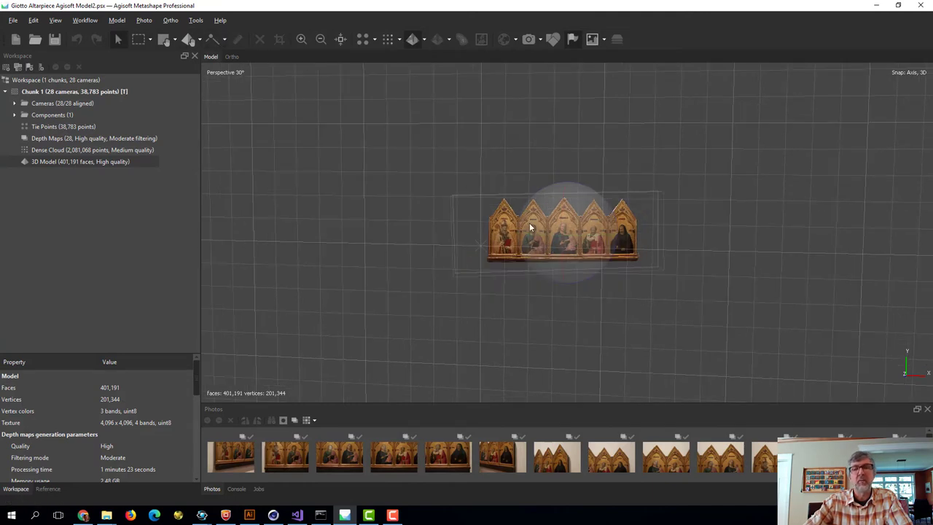
left_click_drag(538, 229, 588, 243)
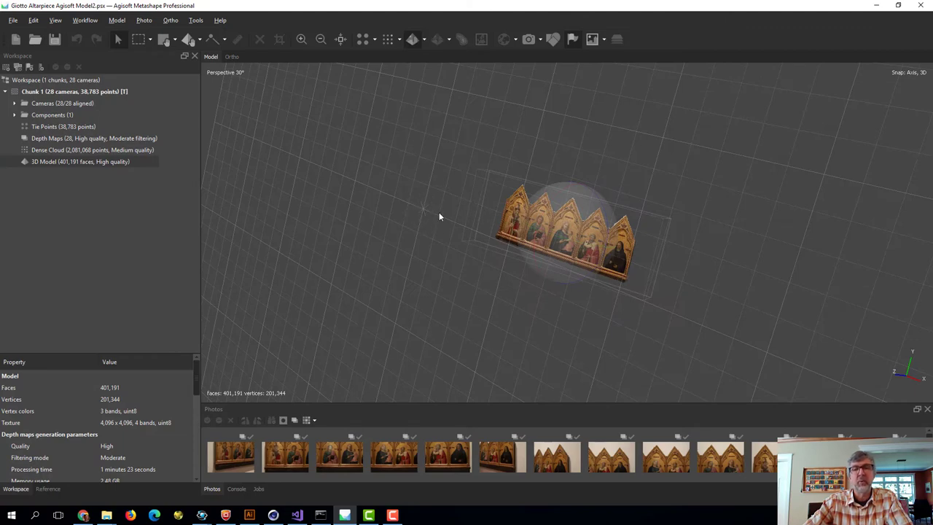
left_click_drag(563, 231, 562, 242)
mouse_move(423, 210)
left_mouse_down()
mouse_move(413, 220)
mouse_move(419, 212)
left_mouse_up()
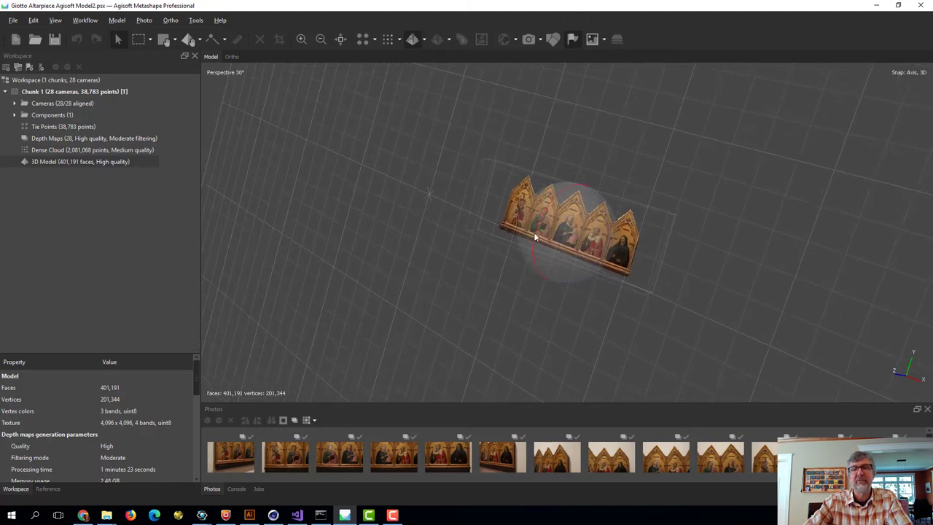
left_click_drag(534, 233, 531, 196)
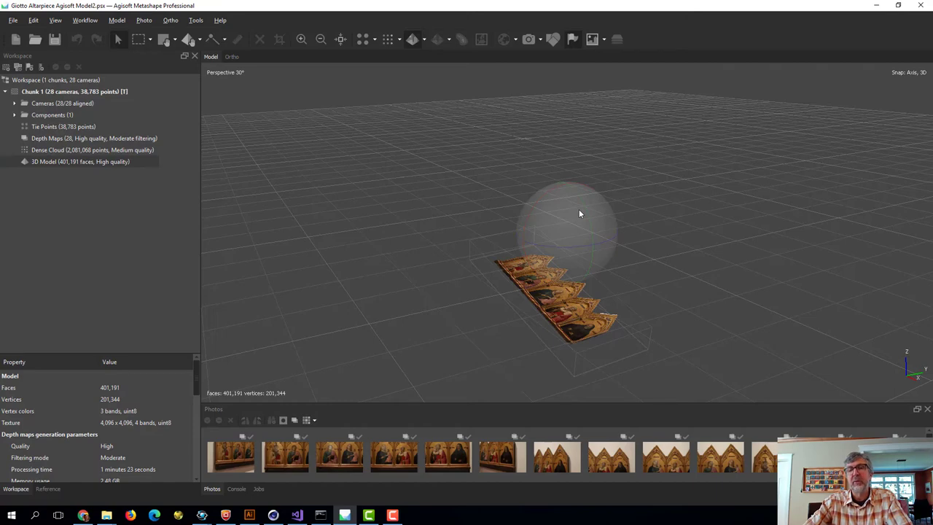
- Keep orbiting around the altarpiece to see how it lies flat on the grid
left_click_drag(579, 209, 678, 345)
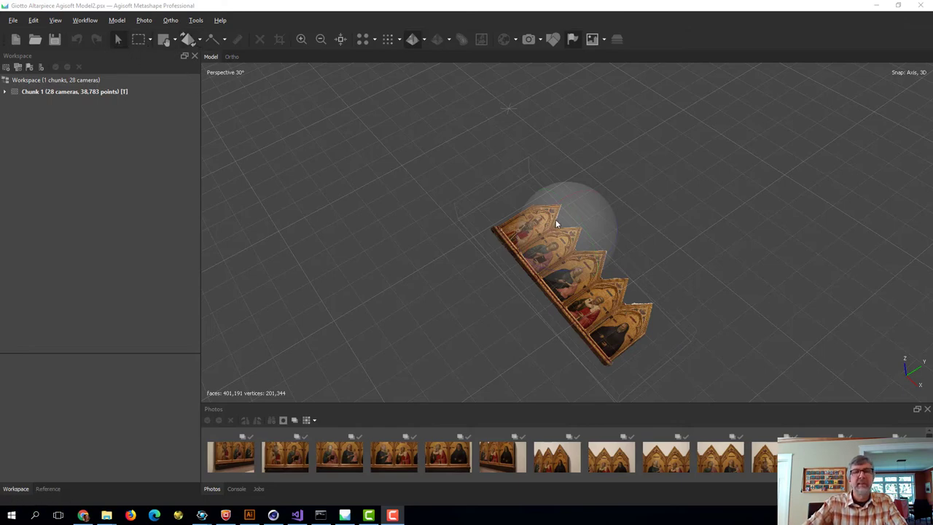
mouse_move(558, 216)
left_mouse_down()
mouse_move(545, 214)
mouse_move(549, 198)
mouse_move(565, 221)
mouse_move(556, 206)
mouse_move(566, 209)
left_mouse_up()
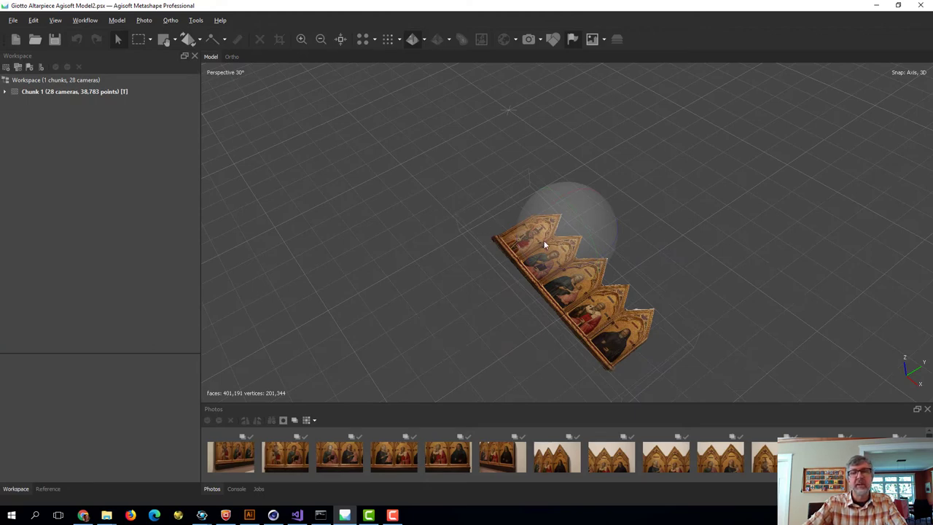
mouse_move(559, 246)
left_mouse_down()
mouse_move(546, 224)
mouse_move(550, 233)
left_mouse_up()
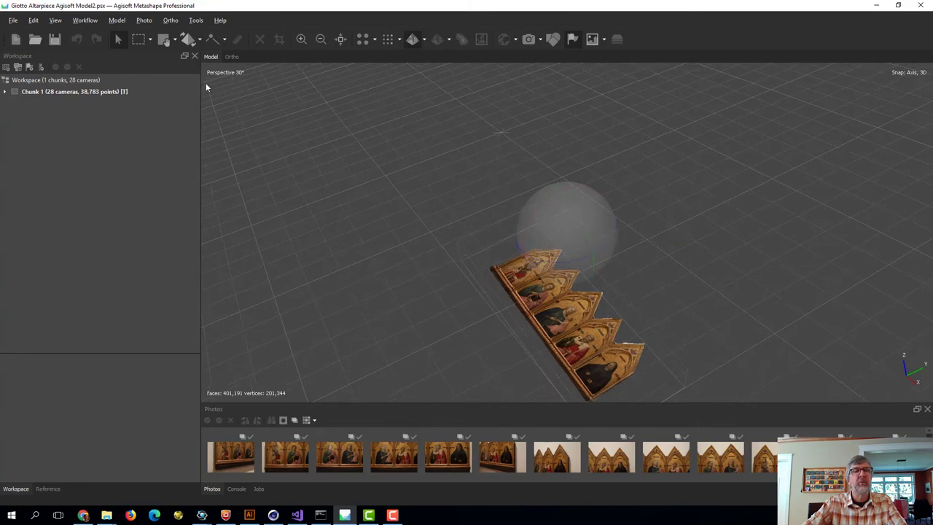
- Switch to the Move Object tool and drag the altarpiece upward across the grid
left_click(199, 40)
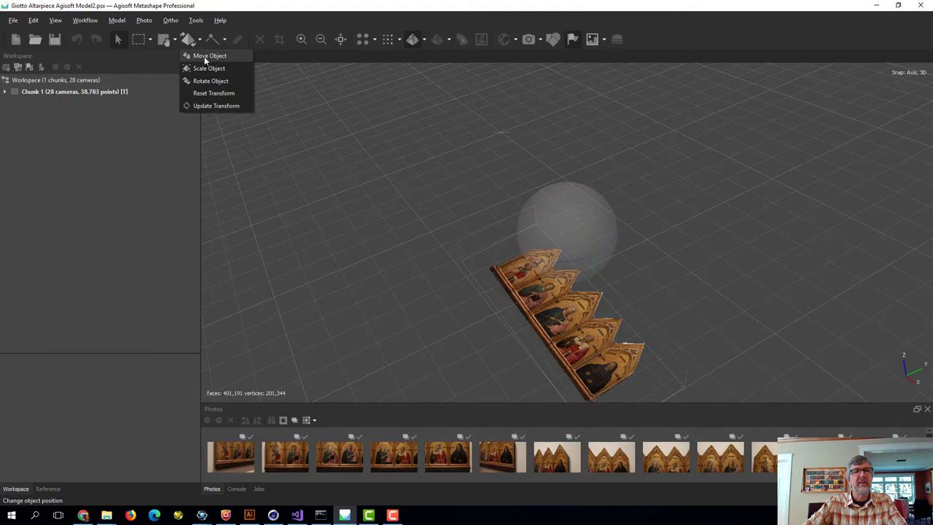
left_click(207, 57)
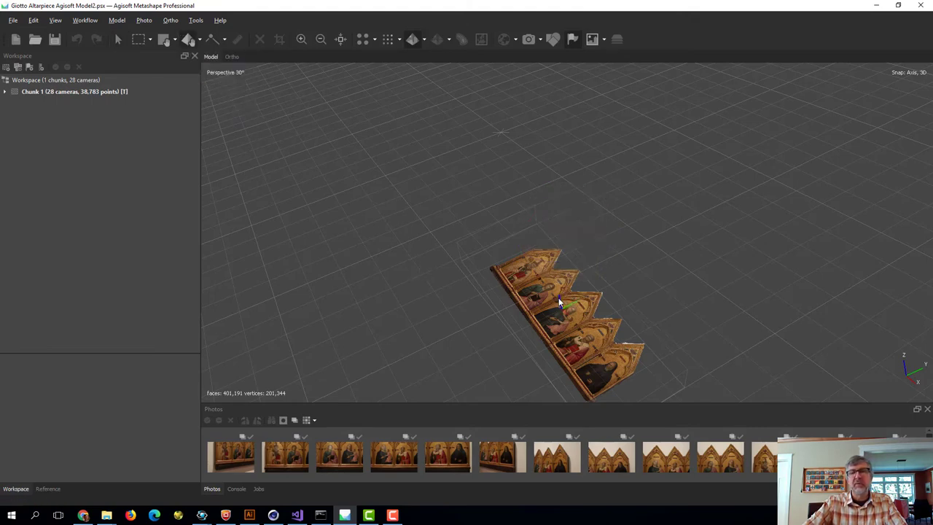
left_click_drag(558, 298, 554, 266)
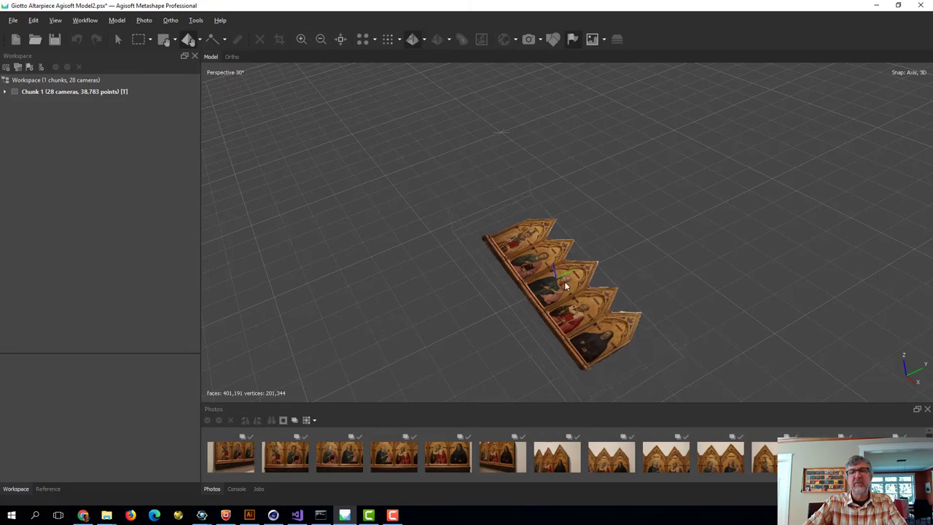
scroll(564, 280, "up", 5)
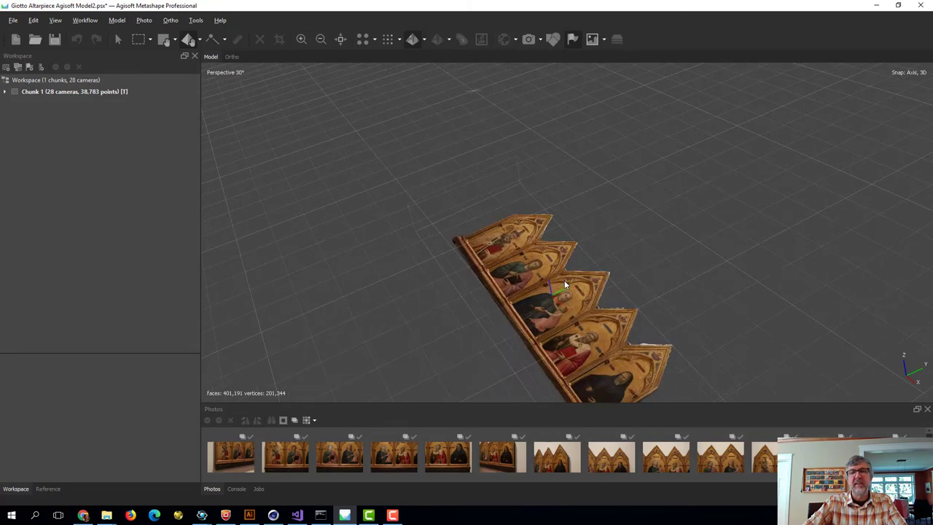
right_click(563, 234)
left_click(511, 251)
mouse_move(511, 250)
left_mouse_down()
mouse_move(523, 248)
mouse_move(508, 236)
mouse_move(515, 233)
left_mouse_up()
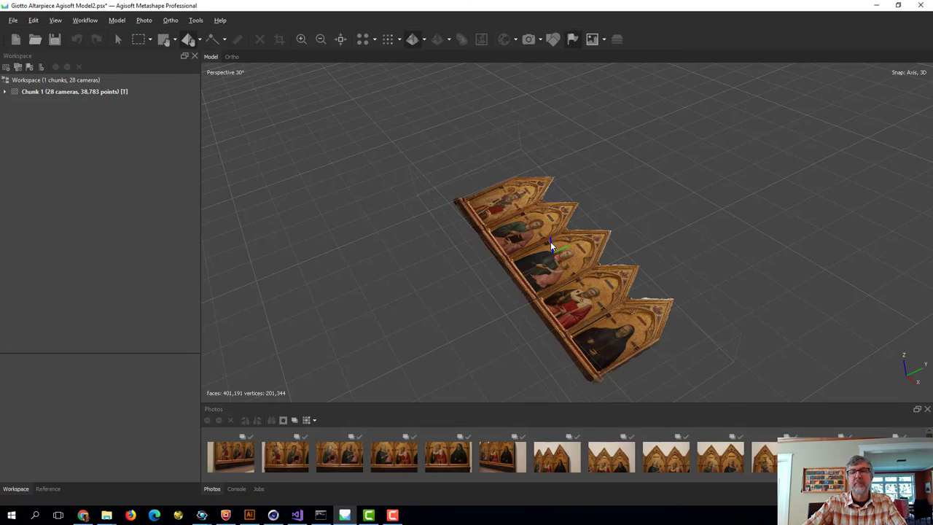
left_click_drag(550, 242, 548, 175)
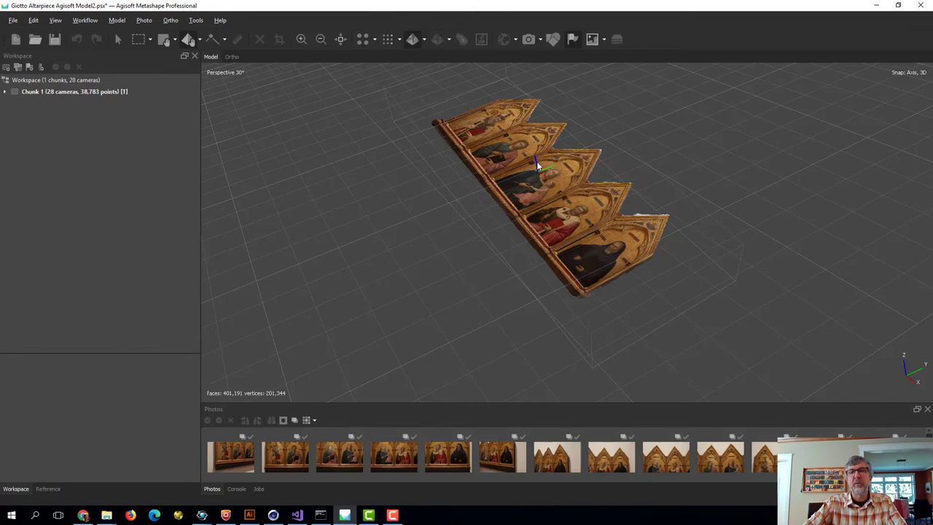
left_click_drag(536, 161, 533, 152)
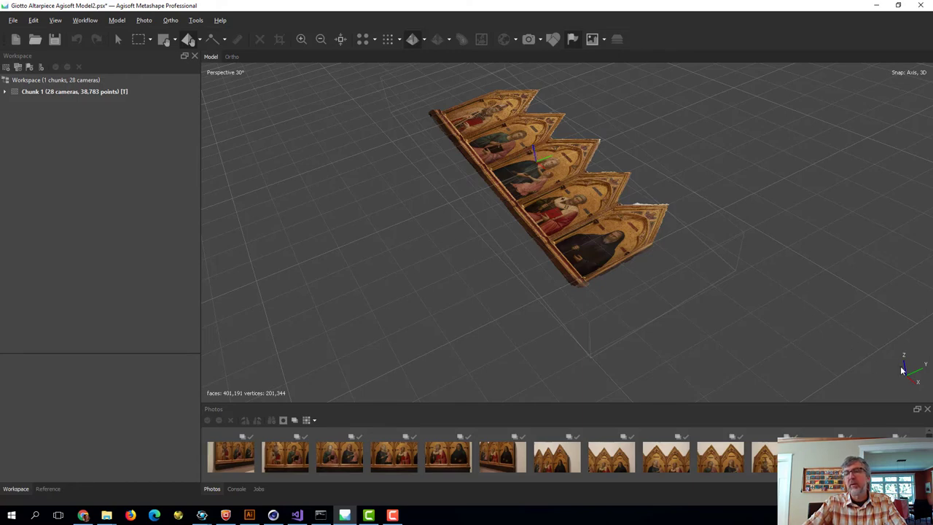
- Orbit the view to centre the whole repositioned altarpiece on screen
left_click_drag(548, 156, 550, 160)
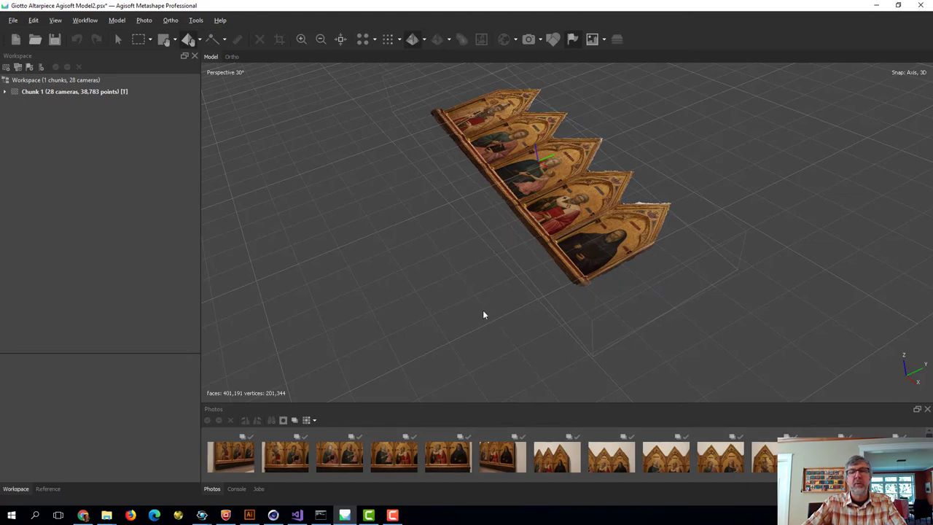
left_click_drag(483, 314, 465, 323)
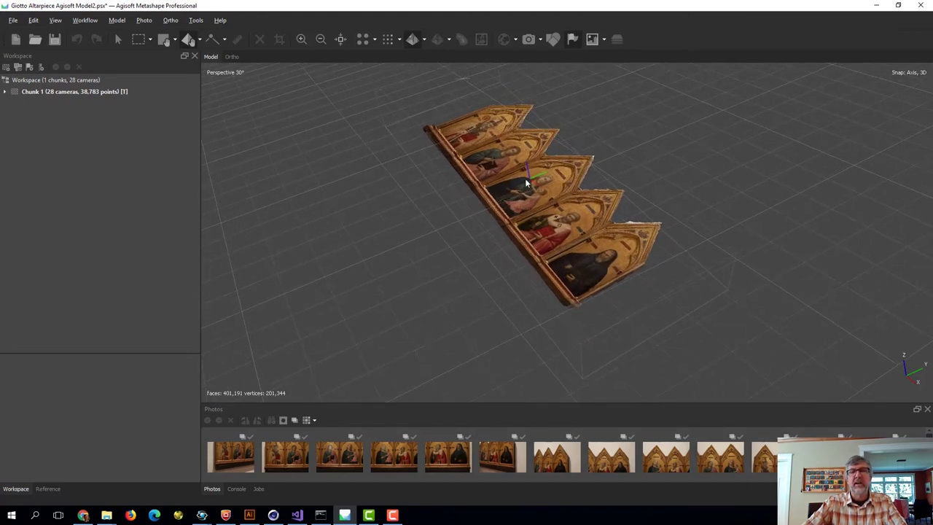
left_click_drag(527, 167, 498, 117)
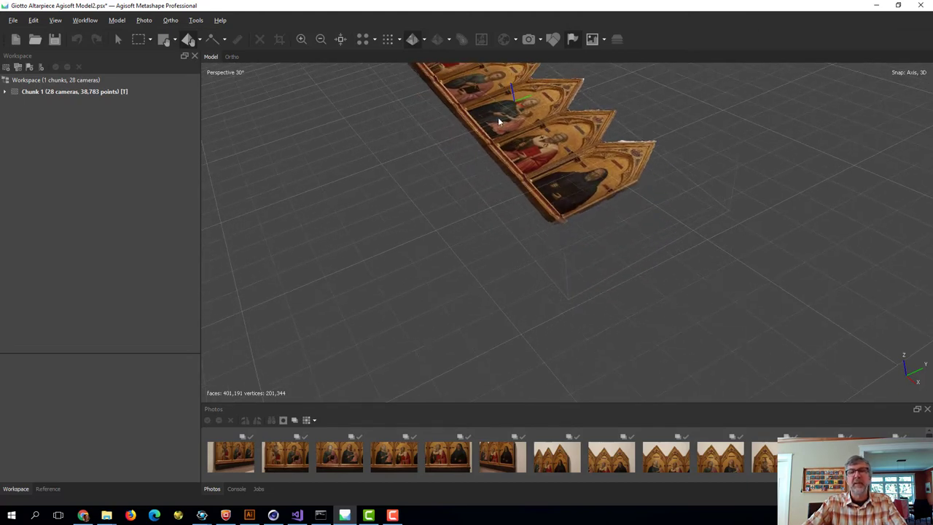
left_click_drag(457, 227, 452, 321)
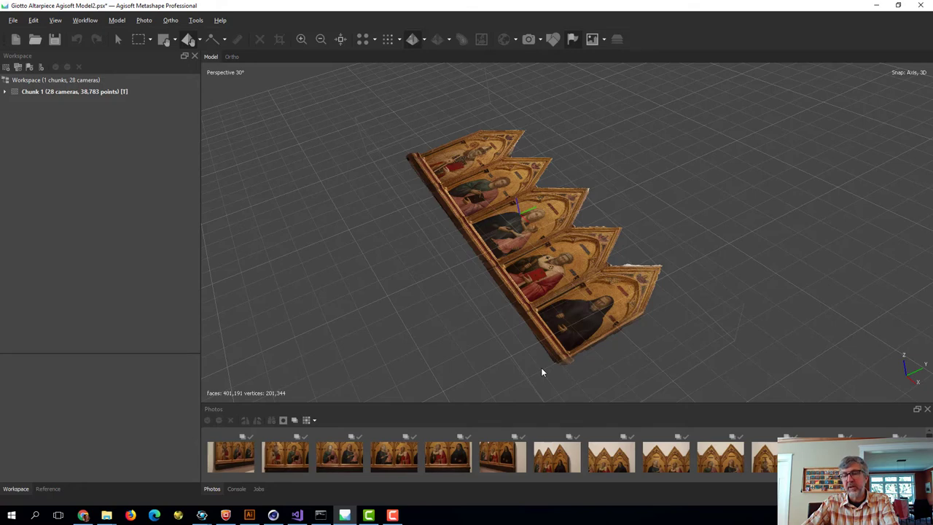
- Inspect the altarpiece from front, top and side views, ending on a raised straight front view
key("KP_1")
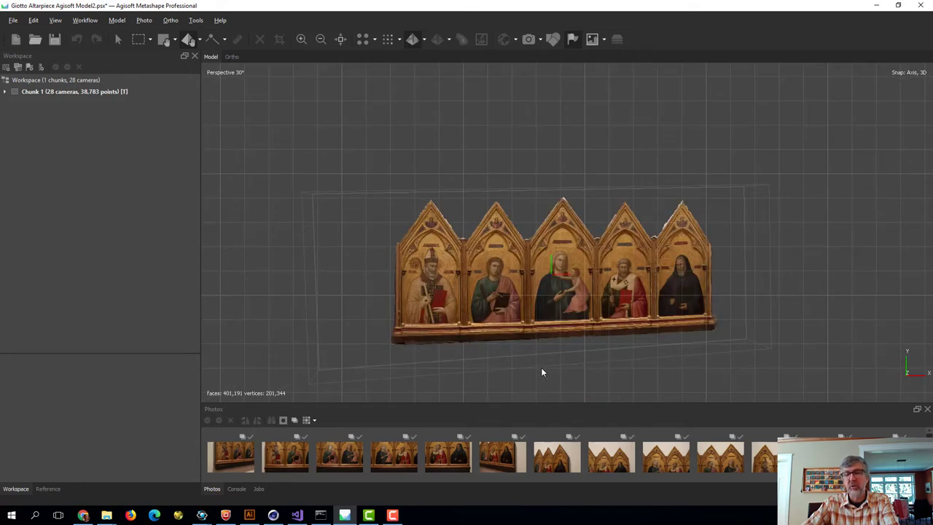
key("KP_7")
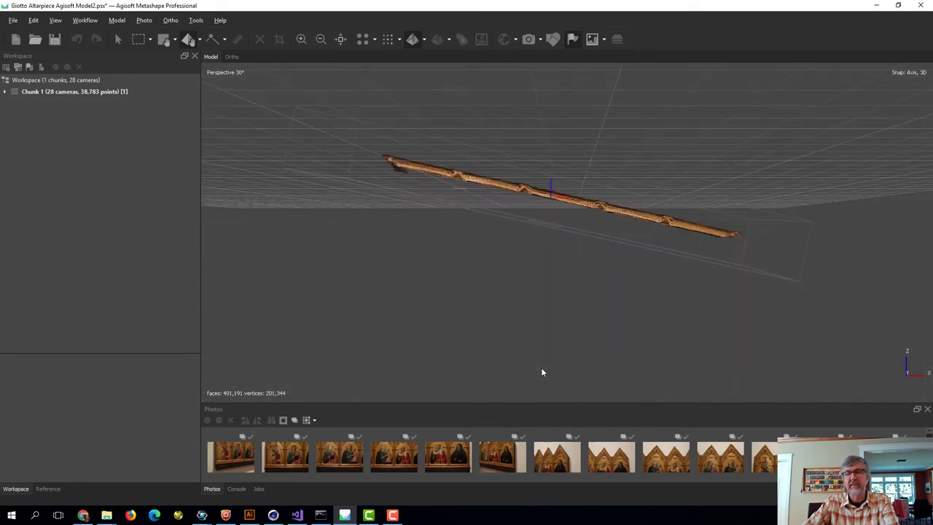
key("KP_3")
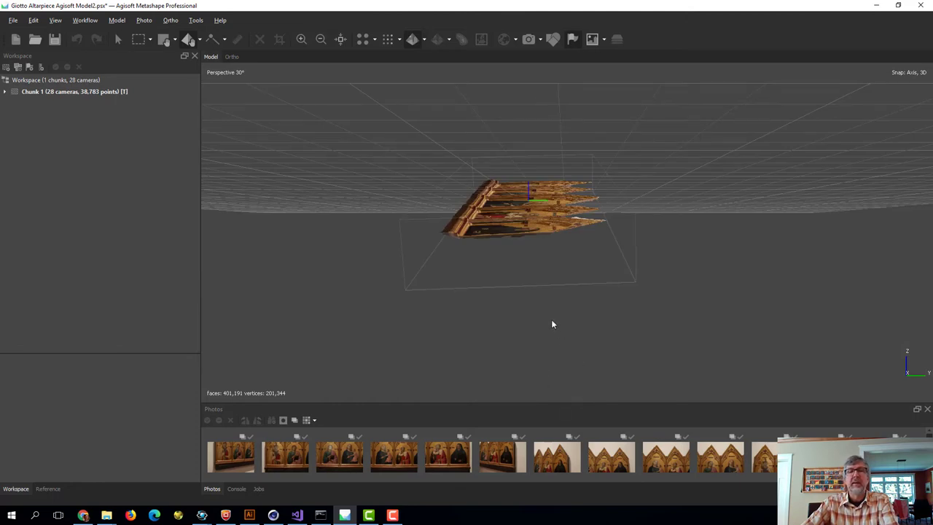
left_click_drag(535, 333, 592, 379)
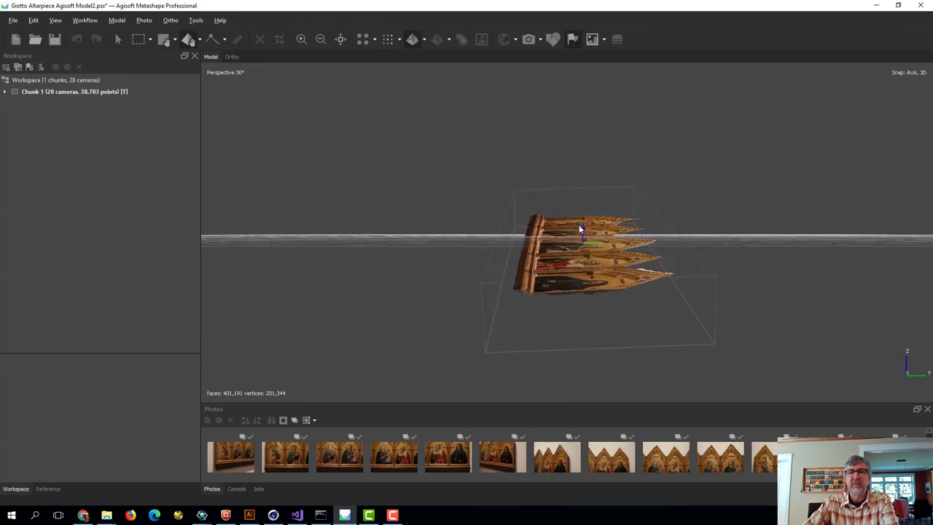
left_click_drag(582, 227, 587, 220)
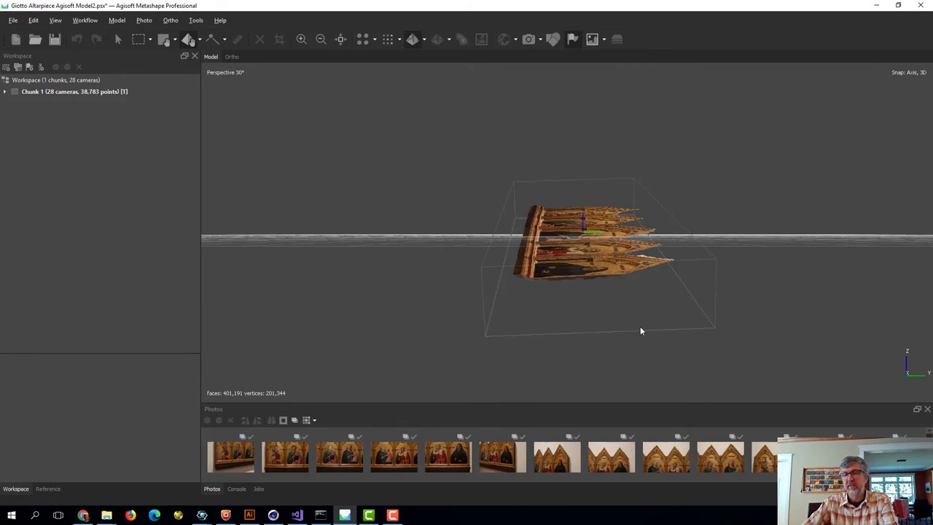
key("KP_1")
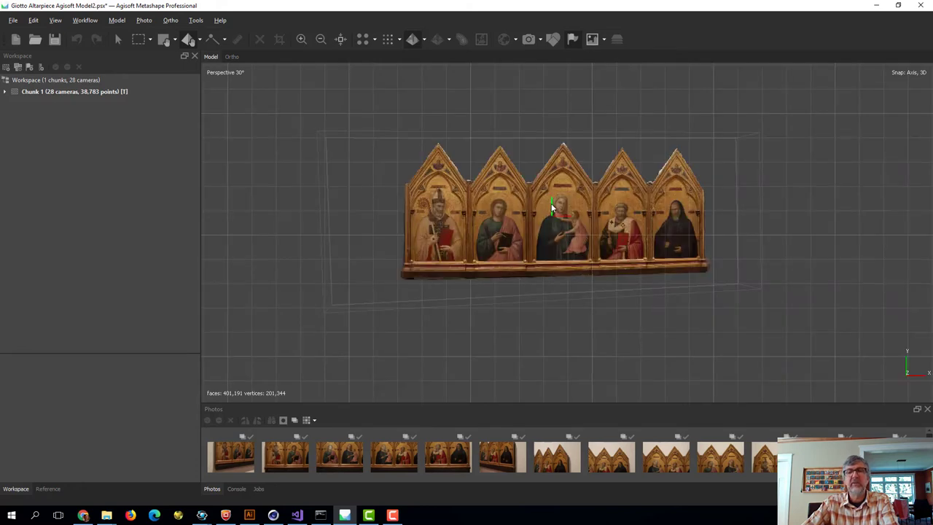
left_click_drag(551, 202, 487, 185)
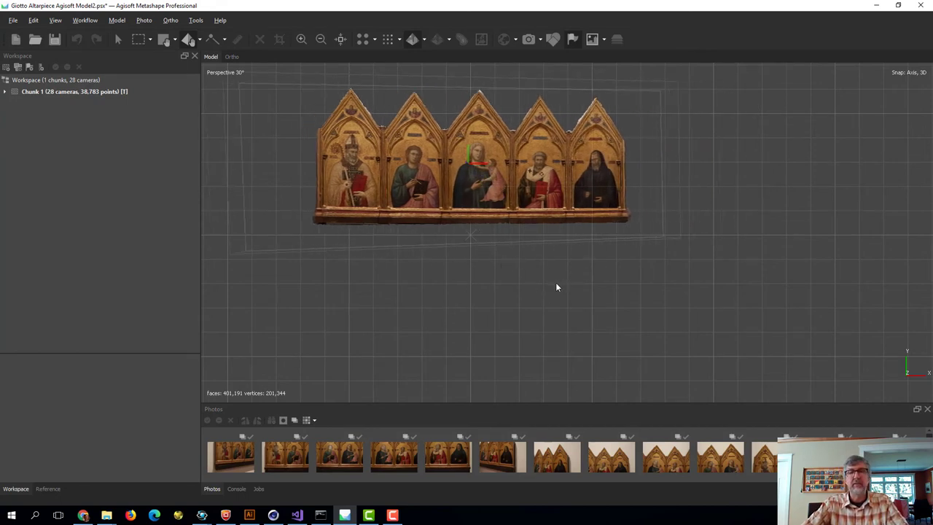
- Rotate the altarpiece about its horizontal axis until it stands upright and level
left_click(199, 39)
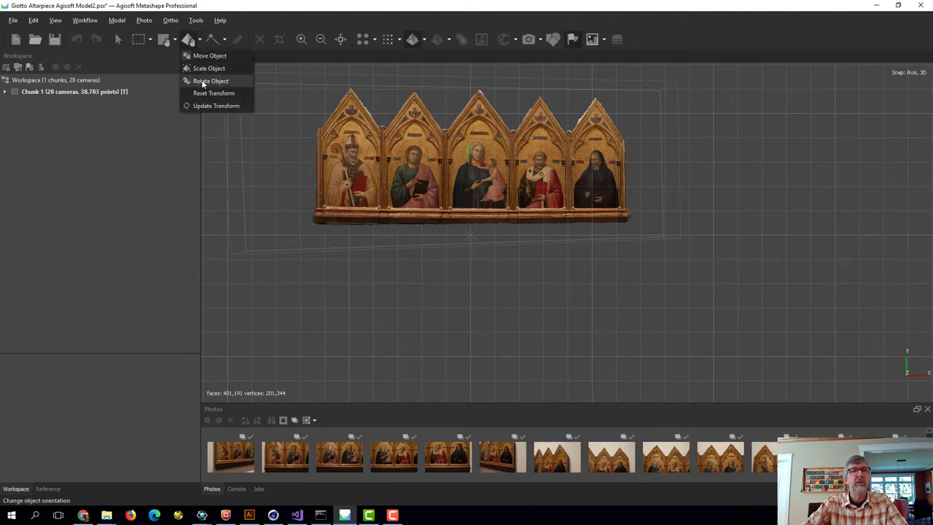
left_click(201, 80)
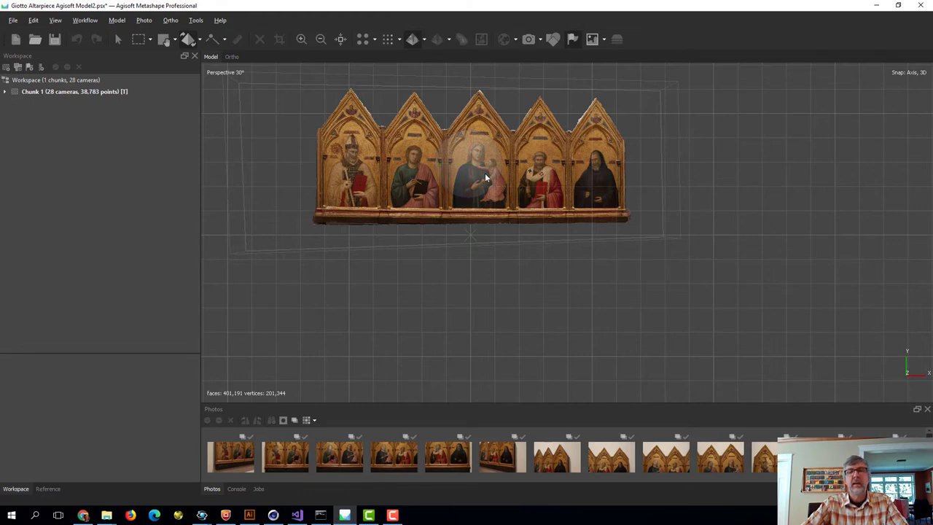
left_click_drag(470, 151, 475, 204)
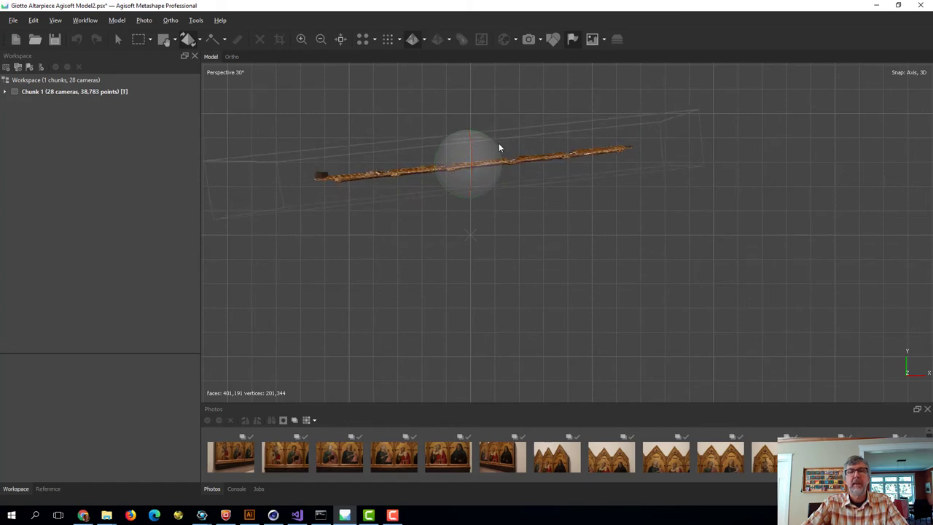
left_click_drag(497, 148, 499, 153)
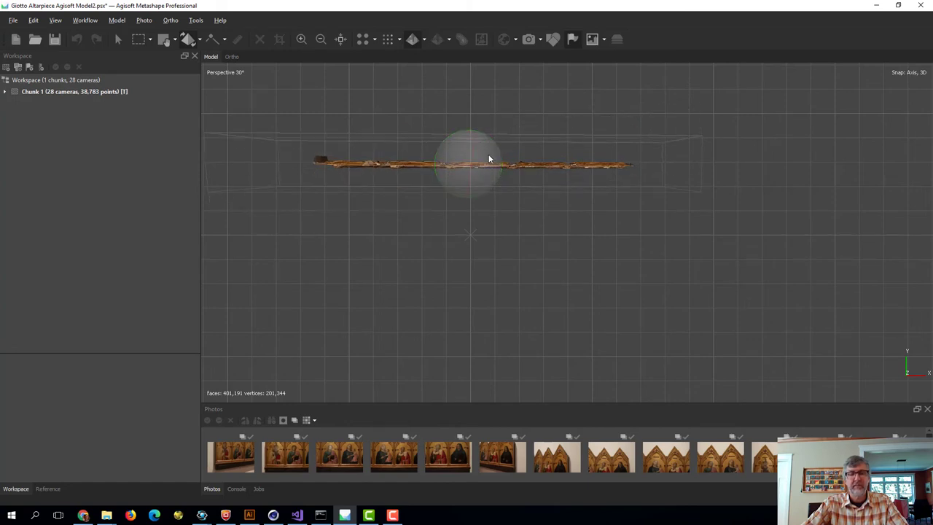
- Move the altarpiece down its vertical axis toward the grid and view it edge-on
left_click(199, 41)
left_click(198, 57)
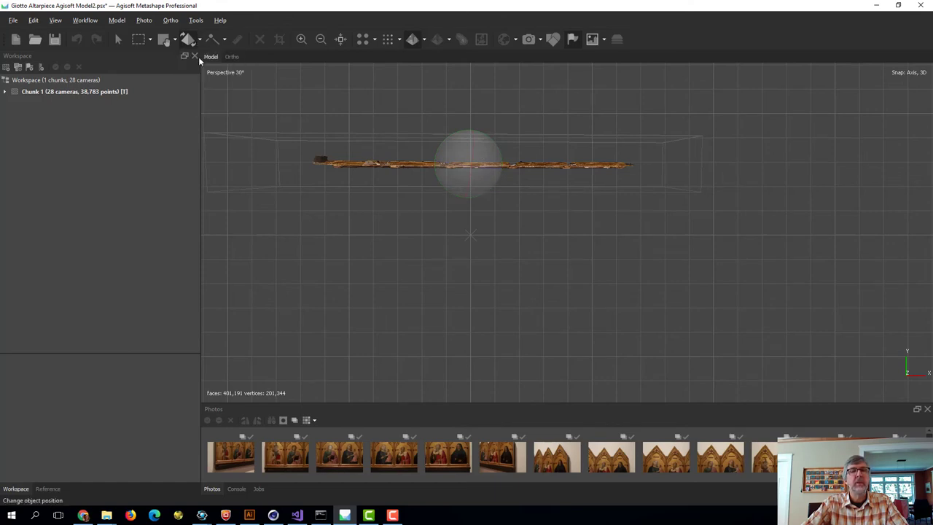
left_click_drag(464, 154, 477, 226)
middle_click_drag(475, 311, 517, 273)
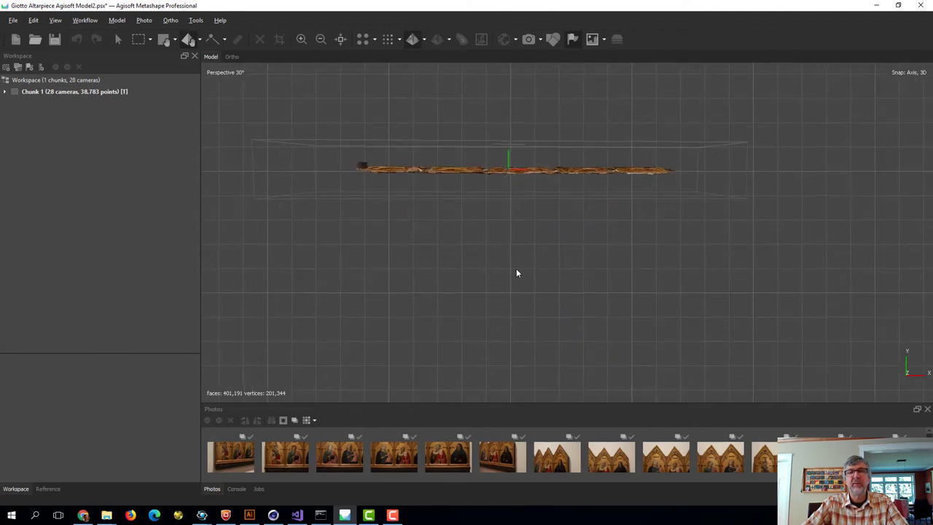
middle_click_drag(507, 157, 508, 156)
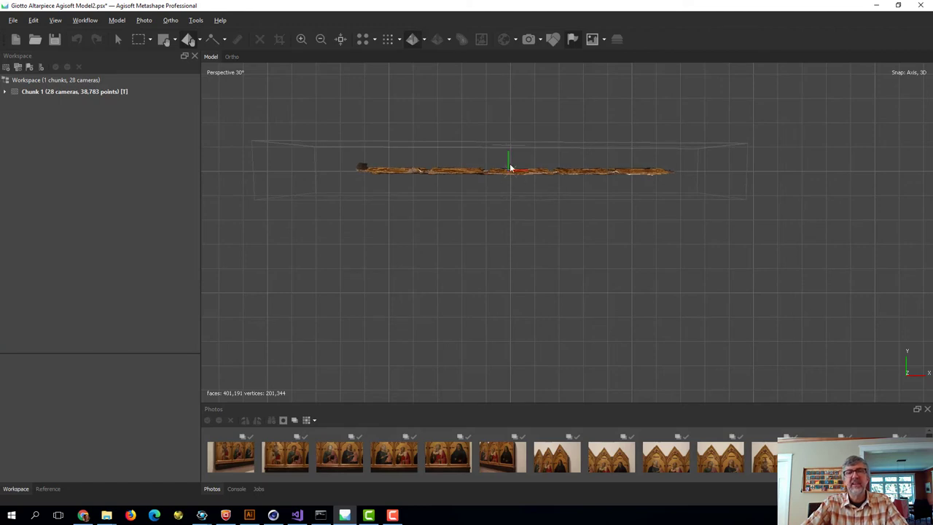
right_click_drag(519, 168, 523, 168)
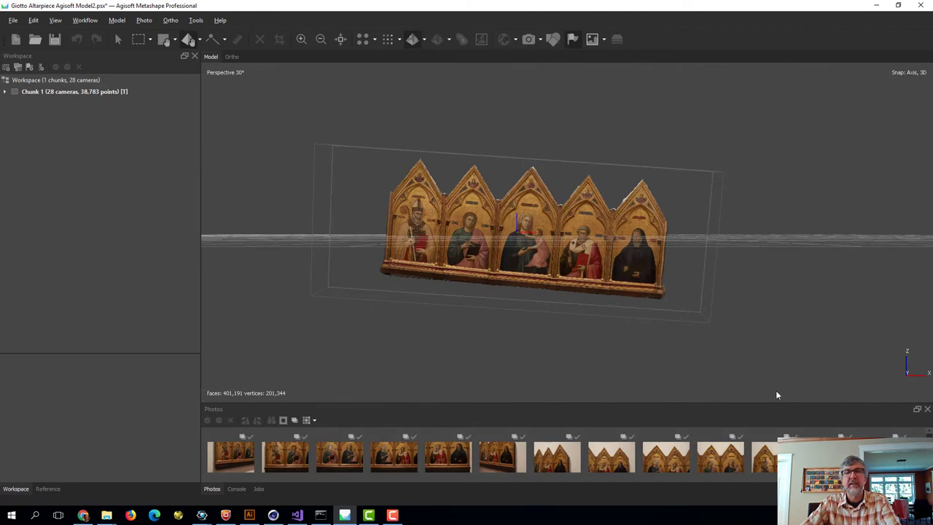
- Rotate the upright altarpiece a little further until its base sits level
left_click(195, 40)
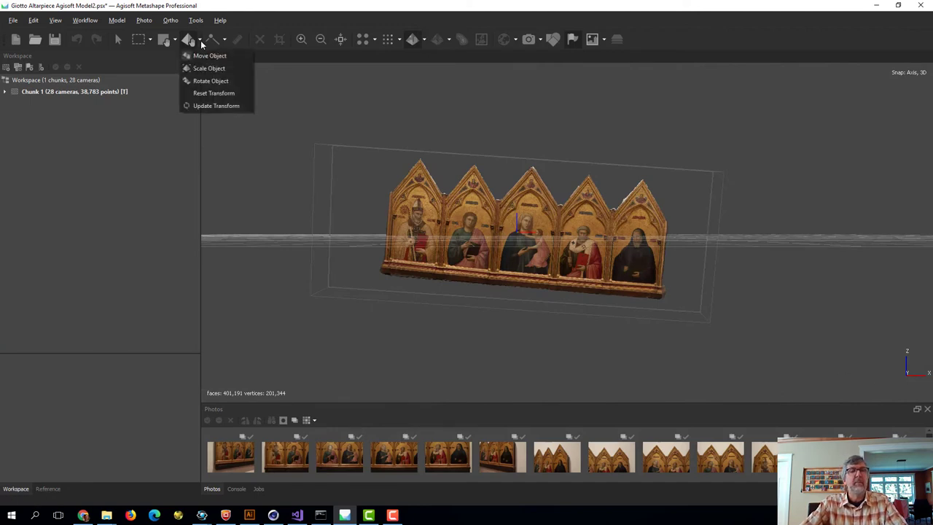
left_click(195, 80)
left_click_drag(499, 206, 494, 205)
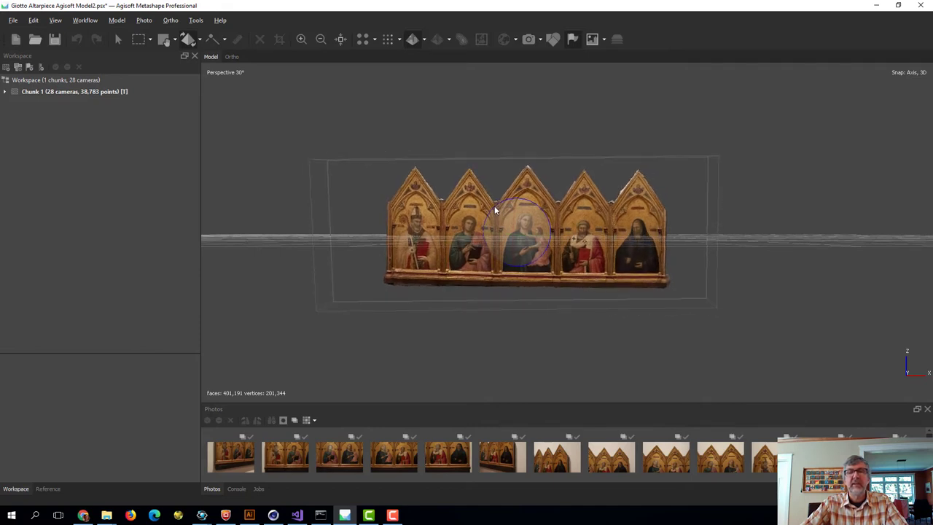
left_click_drag(493, 206, 511, 169)
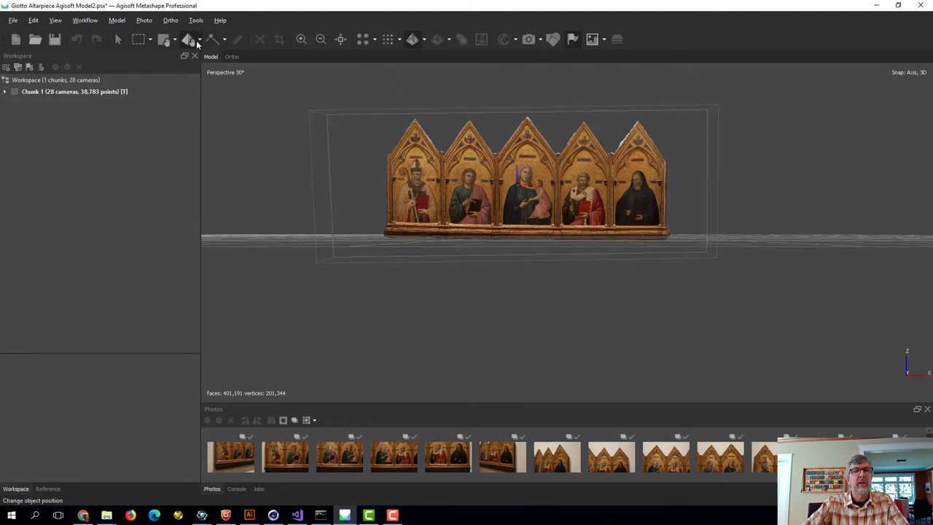
- From the side view, rotate the altarpiece until it stands truly vertical, then check from above
key("KP_3")
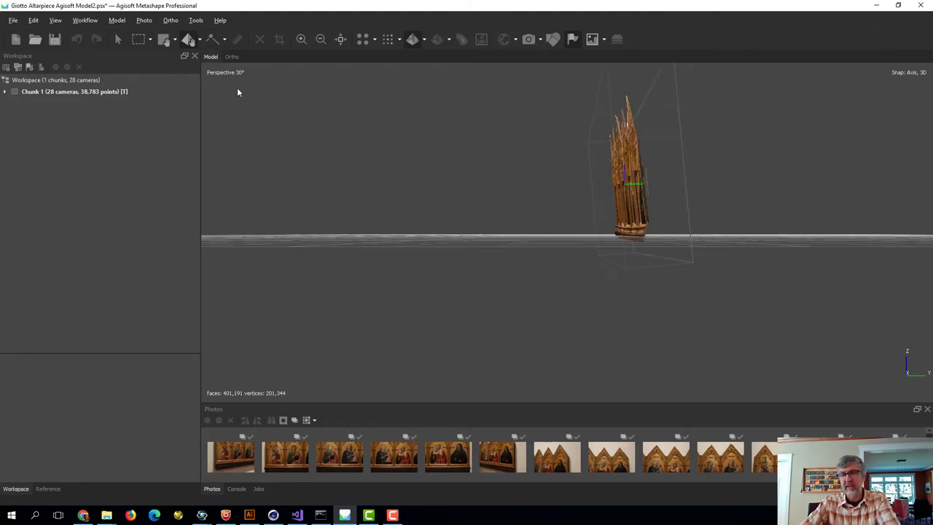
left_click_drag(553, 201, 495, 207)
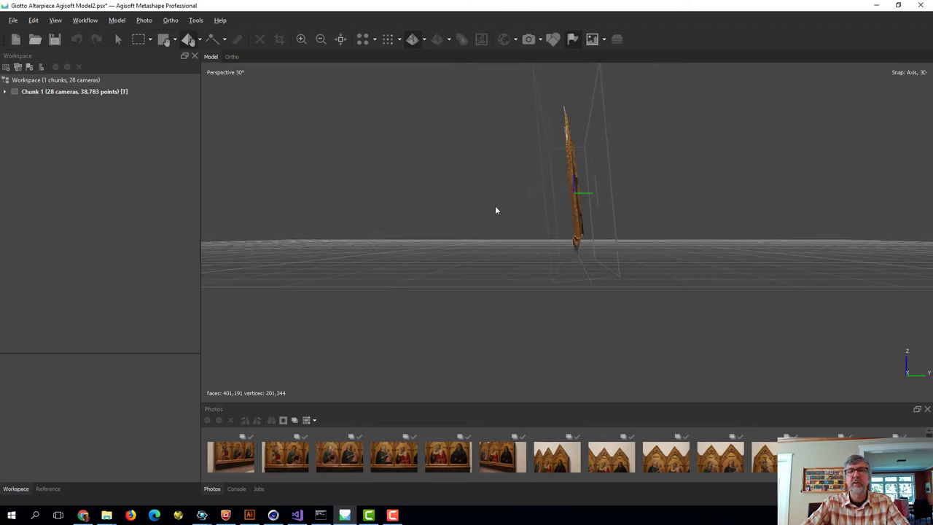
left_click(200, 40)
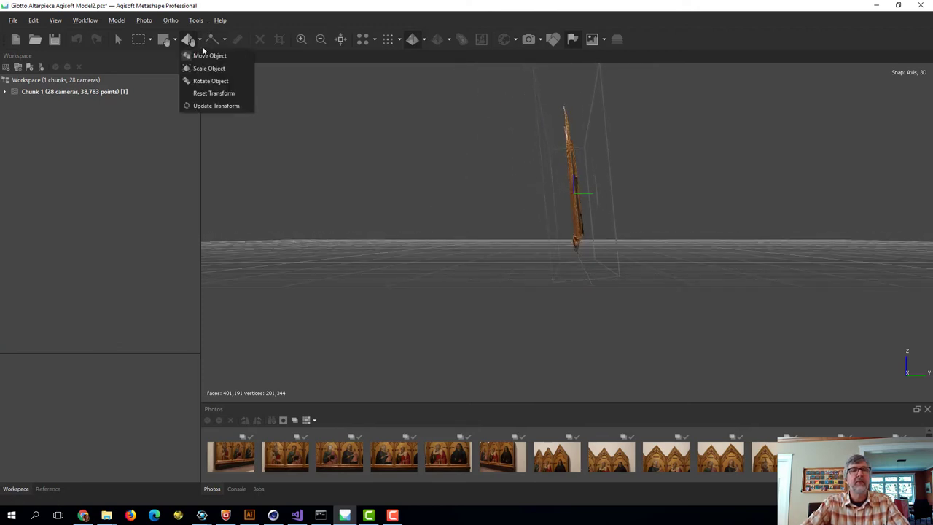
left_click(213, 67)
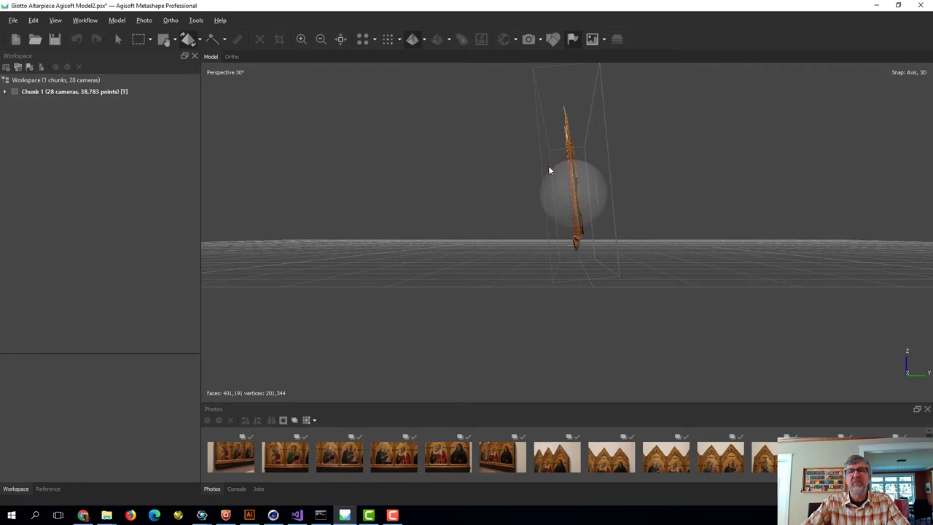
left_click_drag(549, 170, 552, 170)
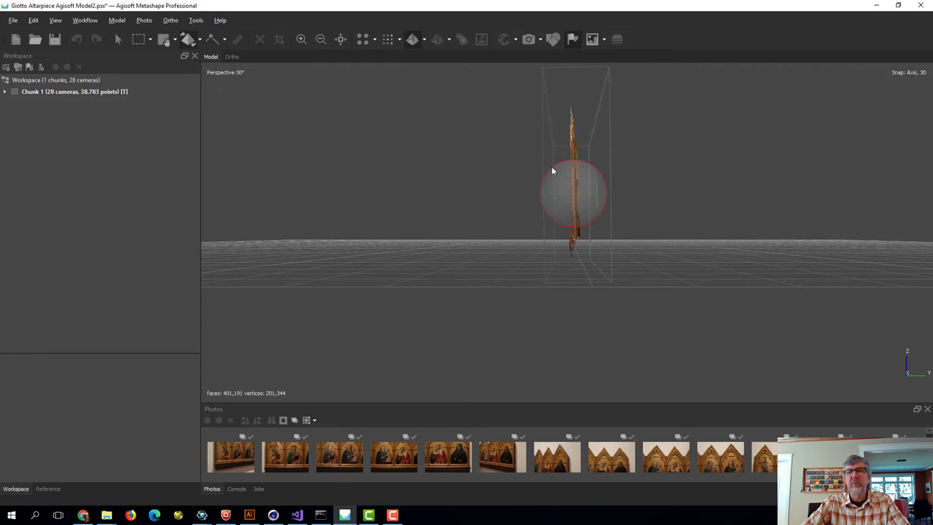
key("KP_7")
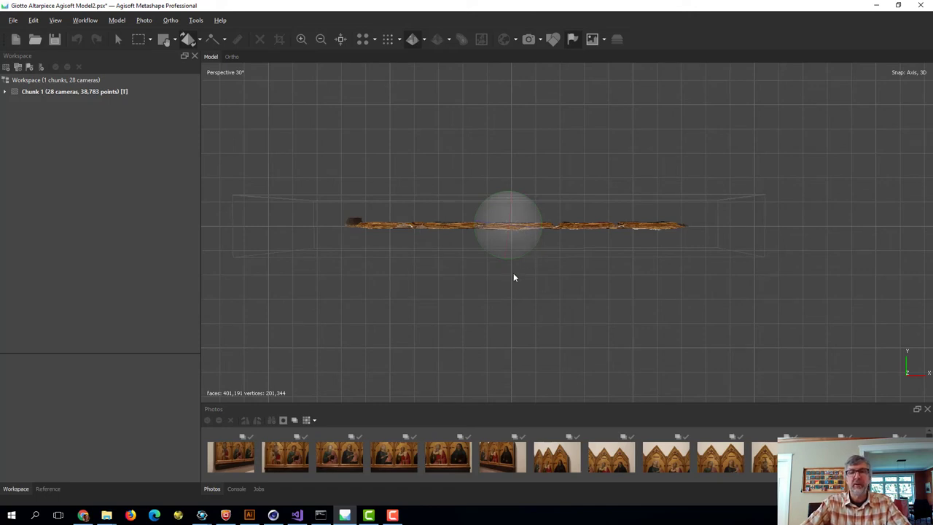
- In the straight front view, tilt the altarpiece slightly to square it, then look down on the grid
left_click(117, 40)
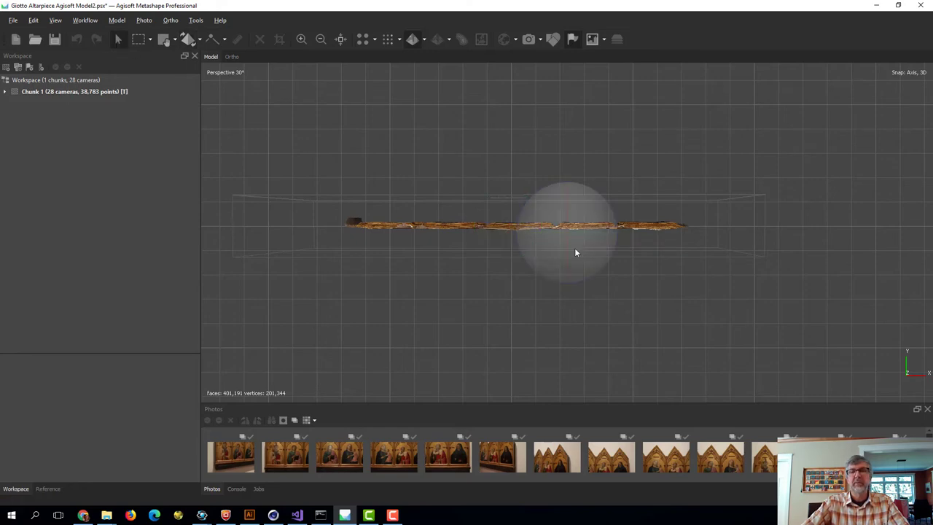
mouse_move(576, 253)
left_mouse_down()
mouse_move(565, 237)
mouse_move(575, 195)
mouse_move(551, 229)
mouse_move(546, 203)
mouse_move(559, 215)
mouse_move(579, 203)
mouse_move(532, 194)
mouse_move(566, 208)
left_mouse_up()
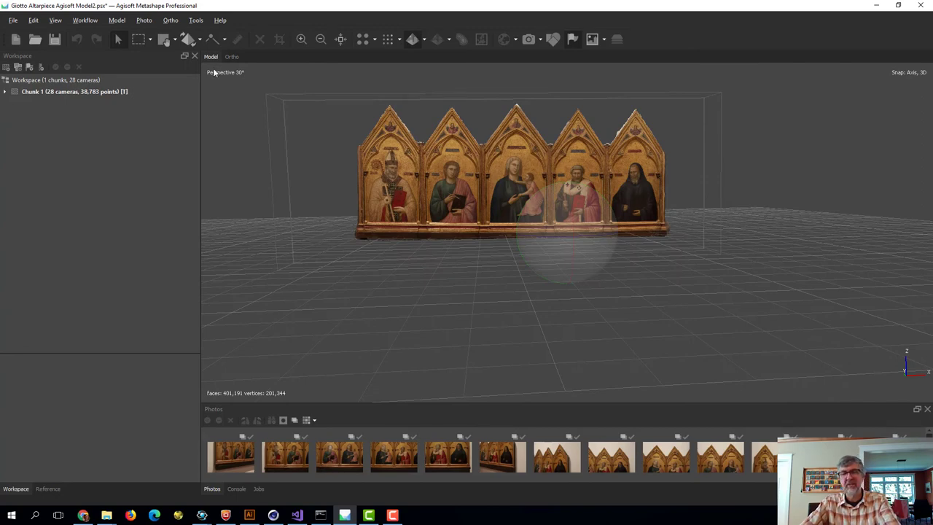
key("KP_1")
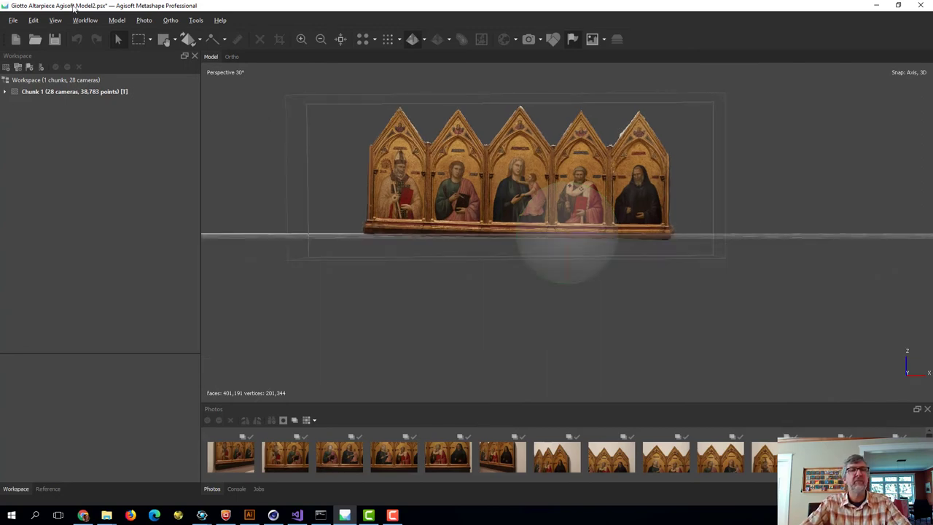
left_click(199, 39)
left_click(204, 81)
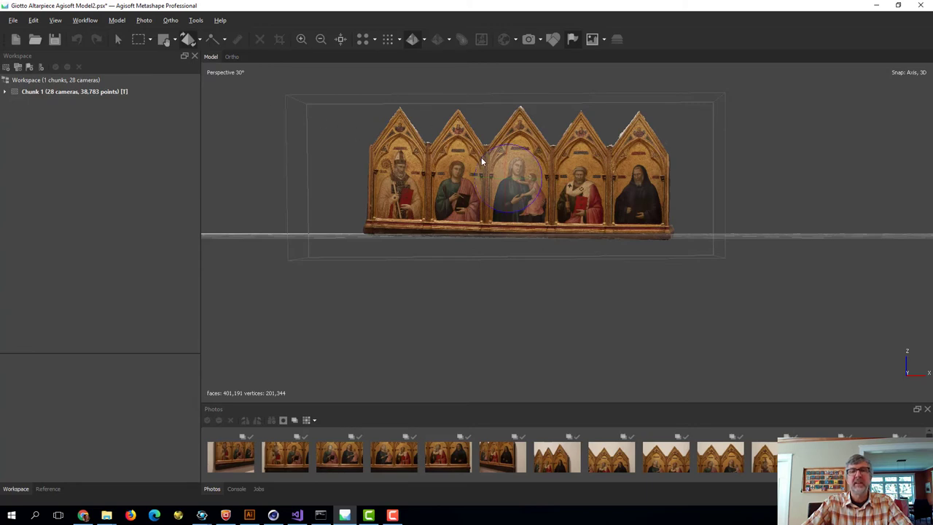
left_click_drag(481, 156, 479, 156)
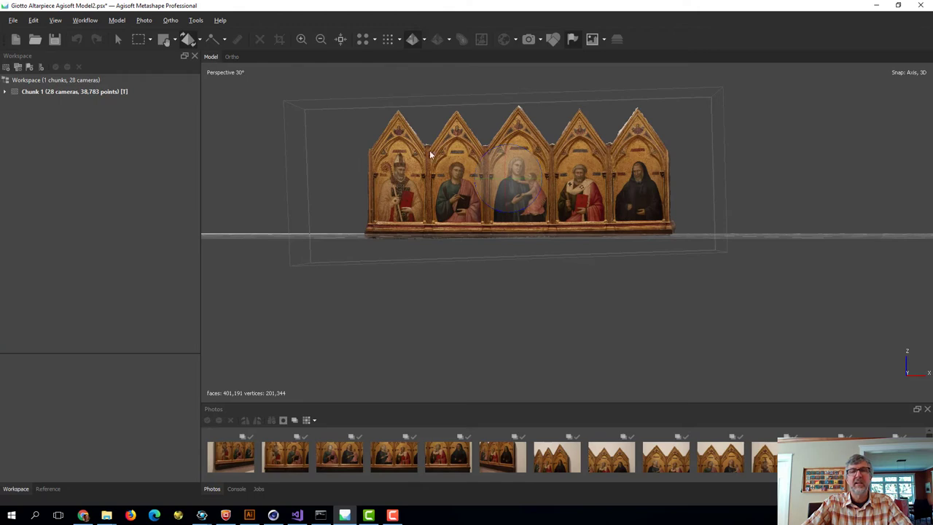
left_click_drag(420, 89, 465, 143)
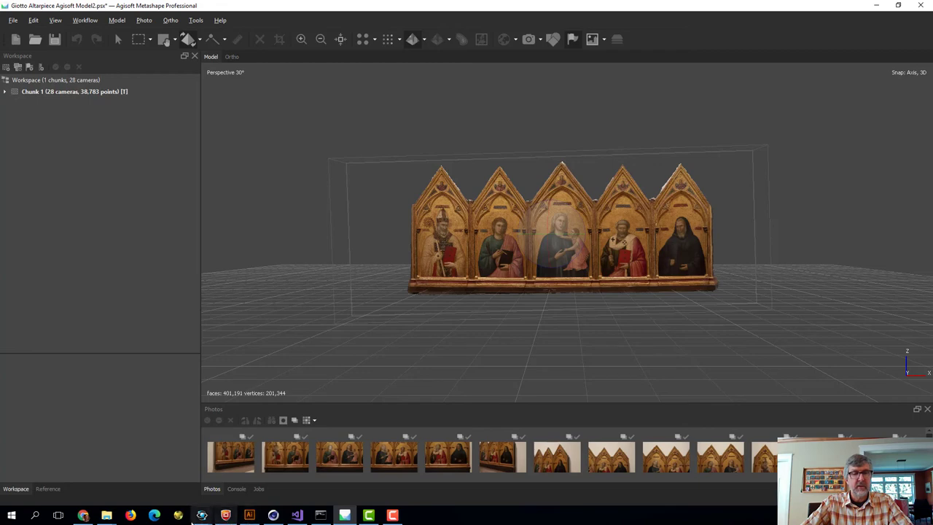
- In Cinema 4D, set the altarpiece's pitch and bank to -1° each, then return to Metashape
left_click(271, 515)
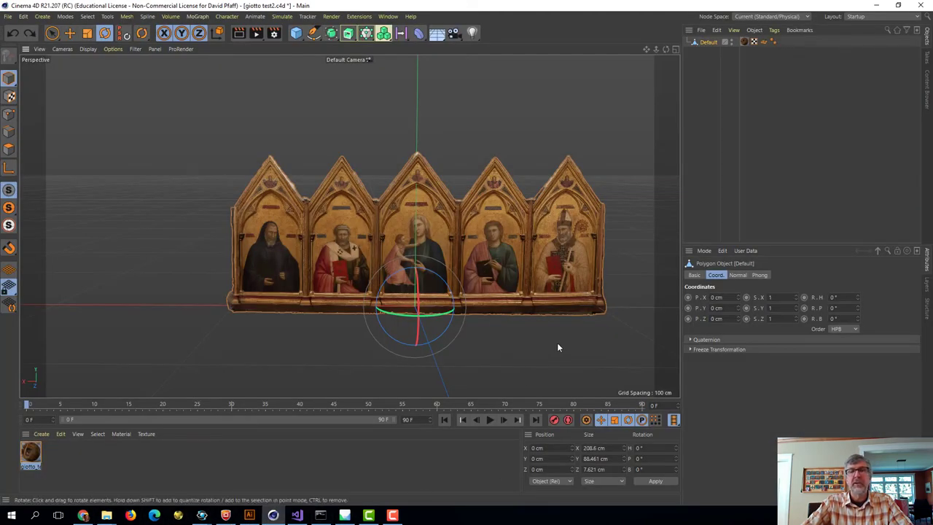
middle_click(494, 331)
middle_click(265, 157)
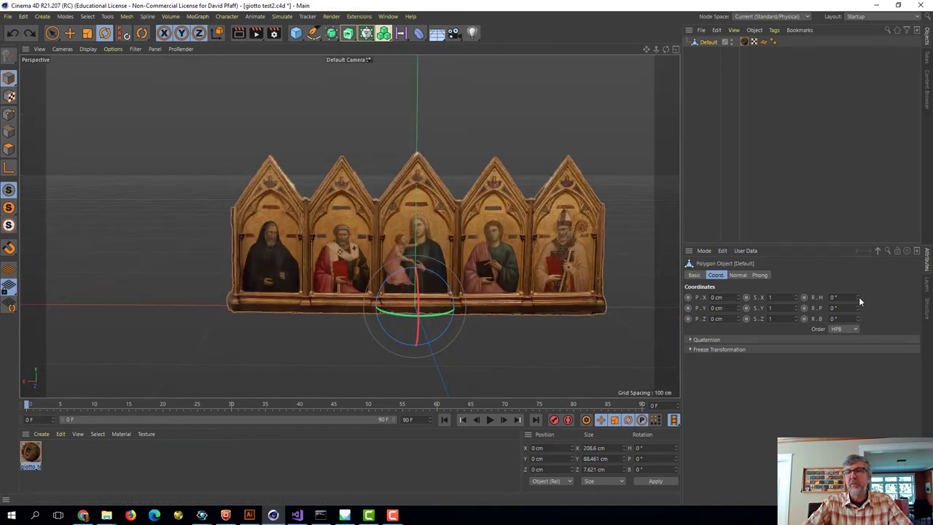
left_click_drag(860, 298, 858, 312)
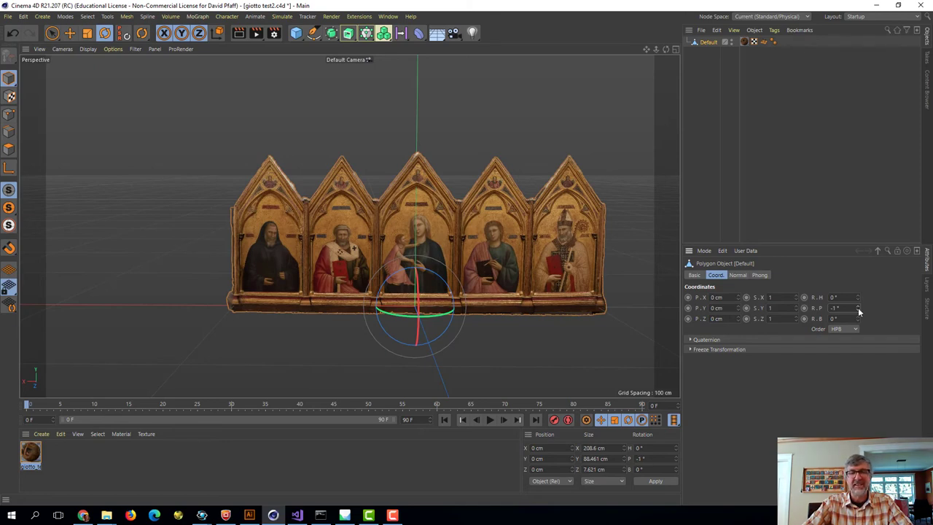
left_click_drag(858, 320, 858, 320)
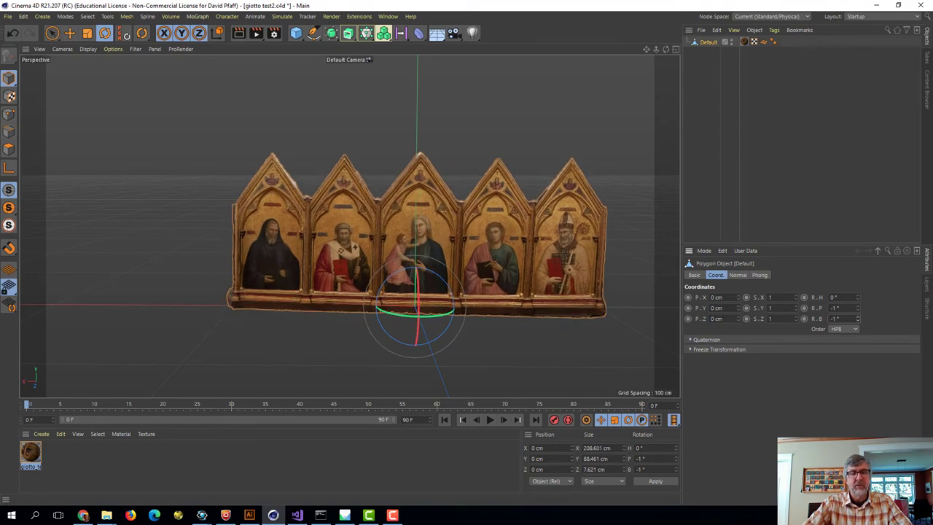
key("alt+Tab")
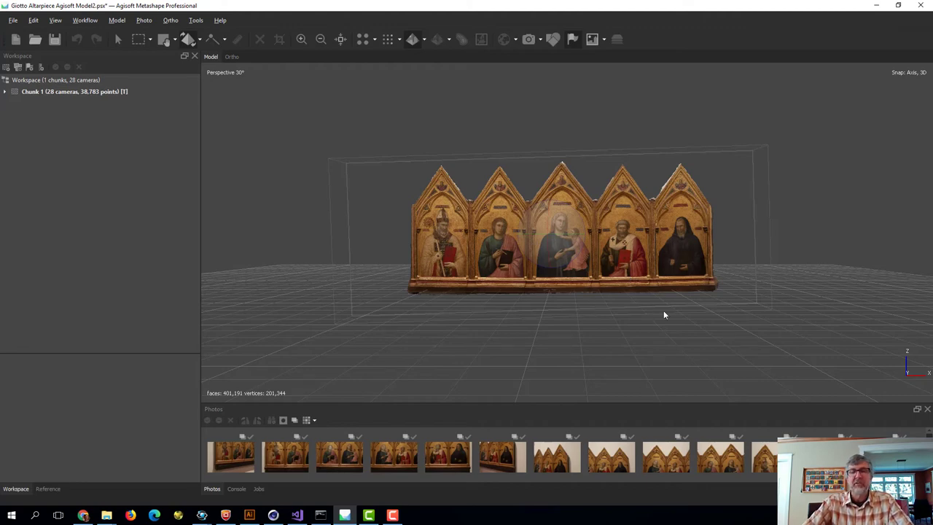
- Expand Chunk 1 in the Workspace pane and select its 3D Model entry
scroll(648, 306, "up", 3)
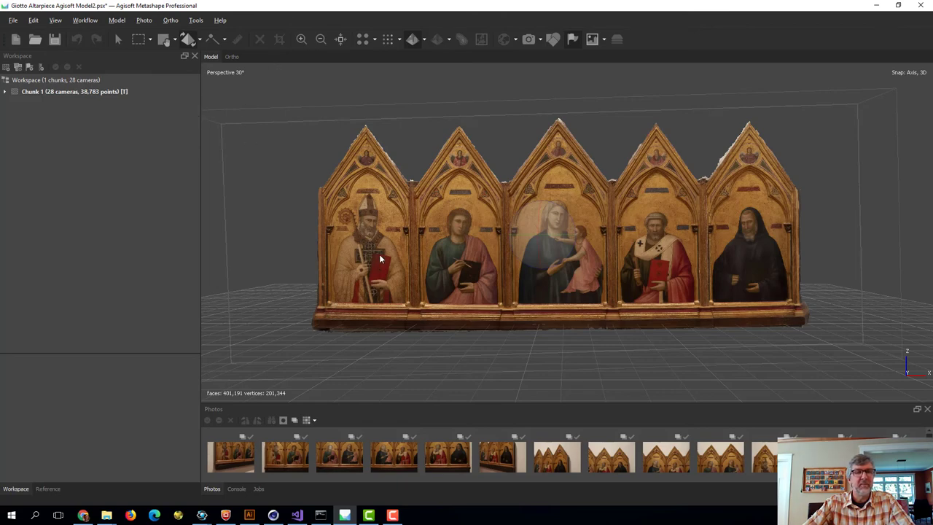
left_click(5, 92)
left_click(42, 162)
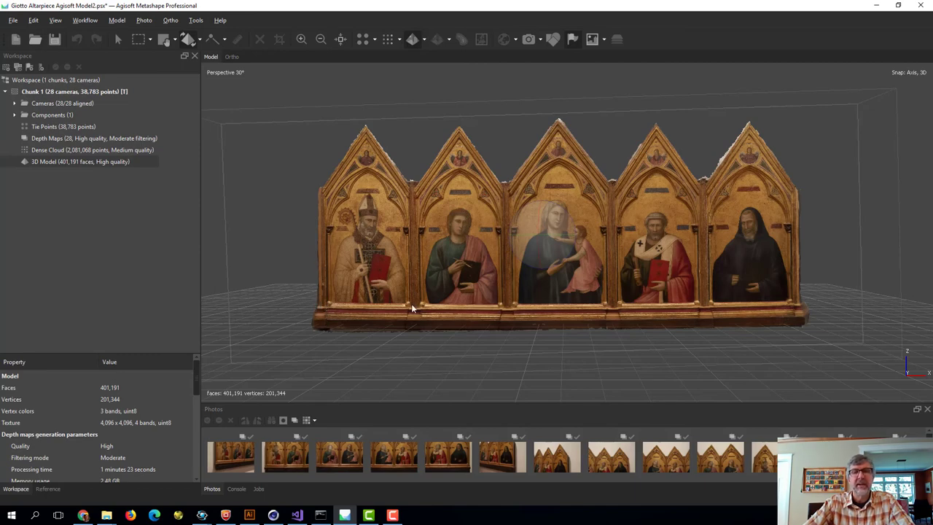
- Add markers point 1 and point 2 at the altarpiece's lower-left and lower-right corners
right_click(319, 299)
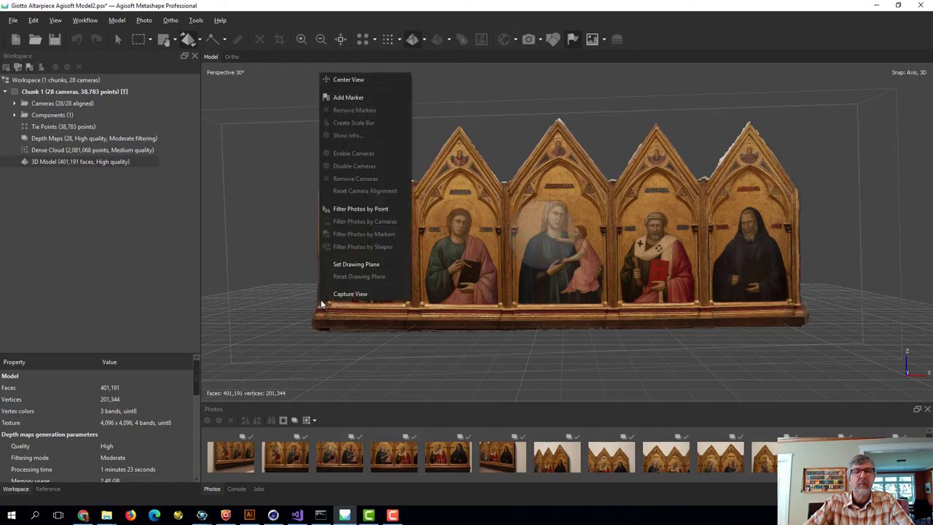
left_click(337, 97)
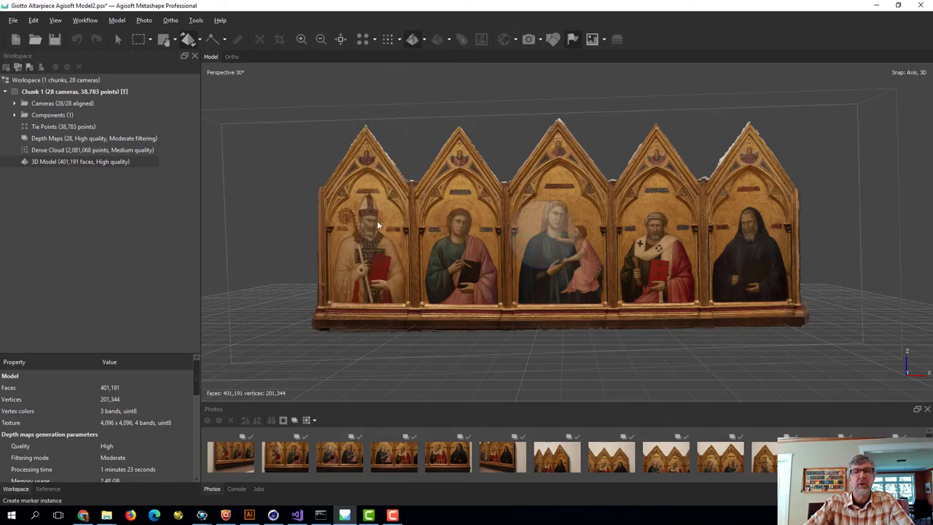
right_click(798, 302)
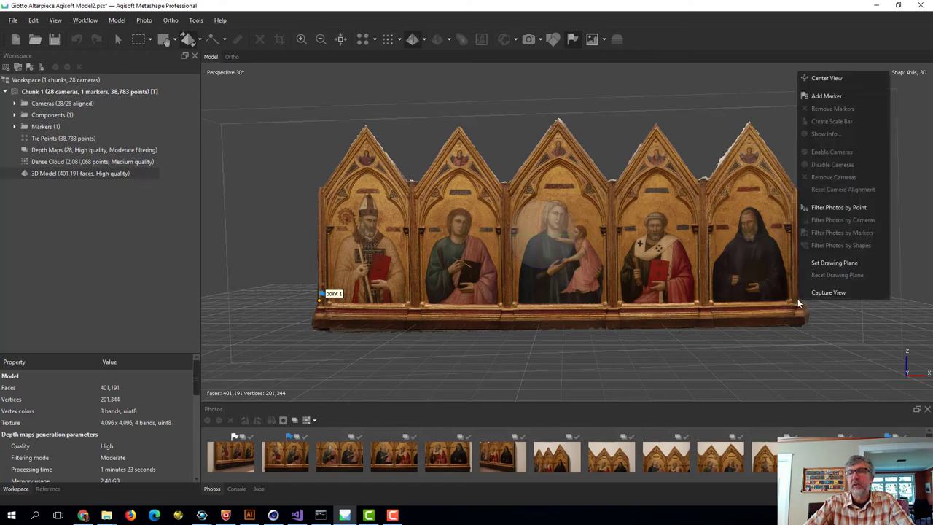
left_click(825, 95)
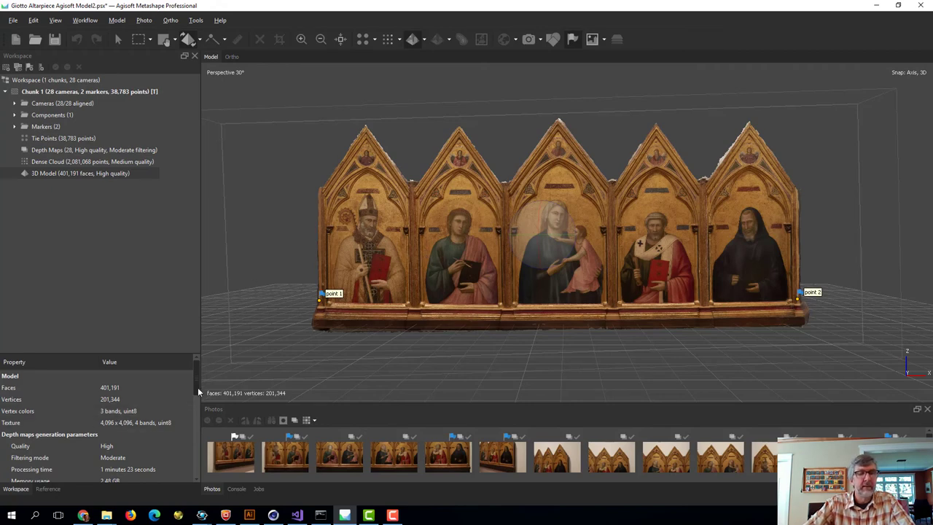
mouse_move(199, 386)
left_mouse_down()
mouse_move(198, 427)
mouse_move(198, 376)
left_mouse_up()
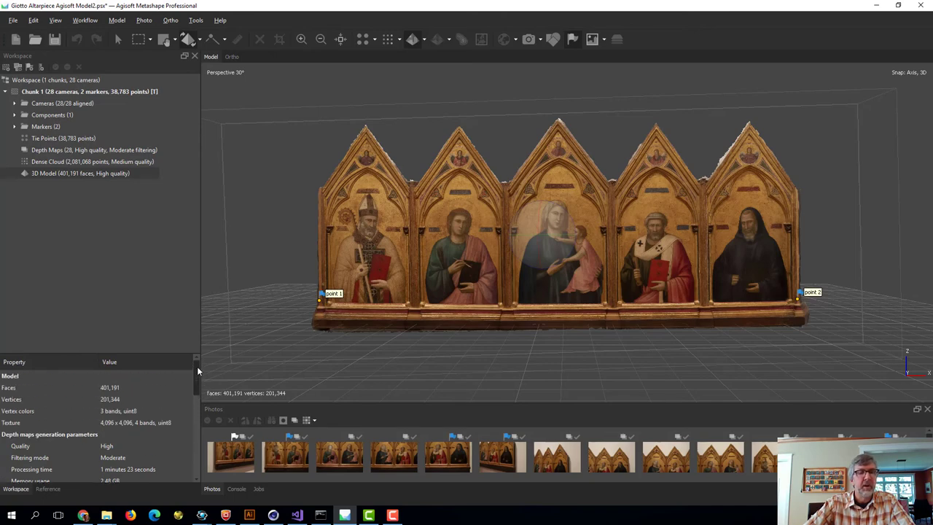
left_click_drag(197, 371, 197, 392)
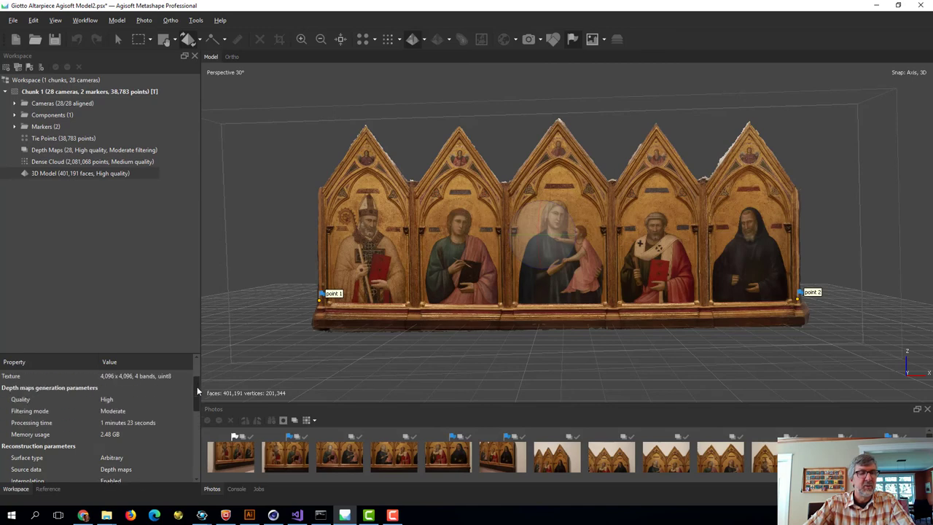
- In the Reference pane, tick marker point 2 so both markers are enabled
left_click(48, 489)
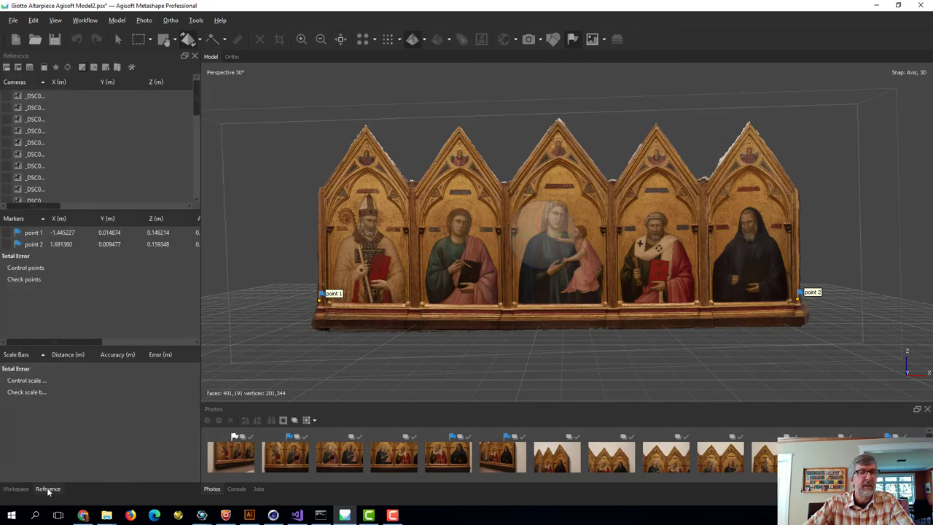
left_click(12, 491)
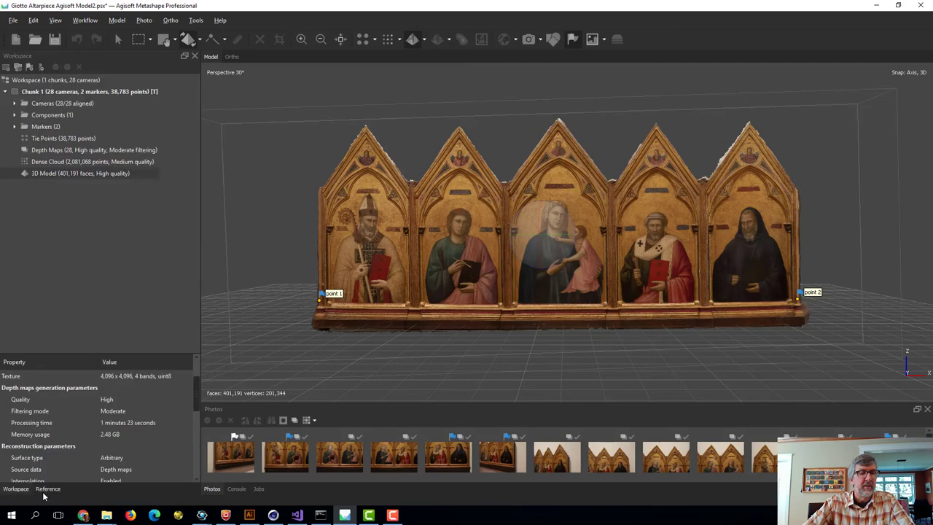
left_click(45, 493)
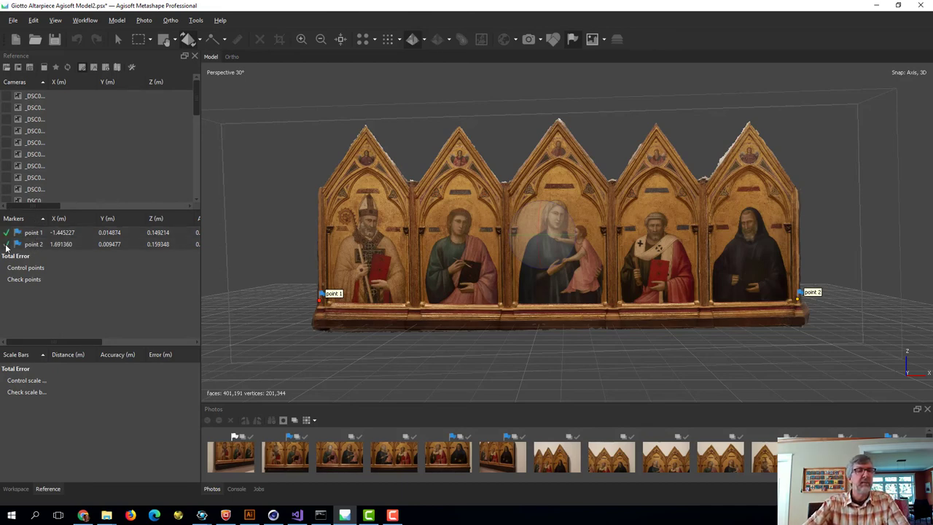
left_click(6, 244)
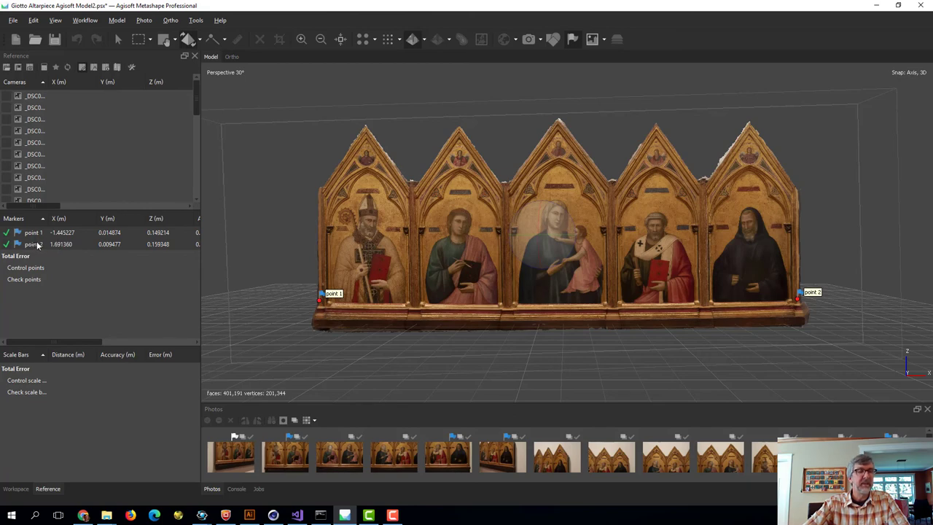
- Create a point 1–point 2 scale bar of 2 m and update the transform to rescale the model
right_click(37, 245)
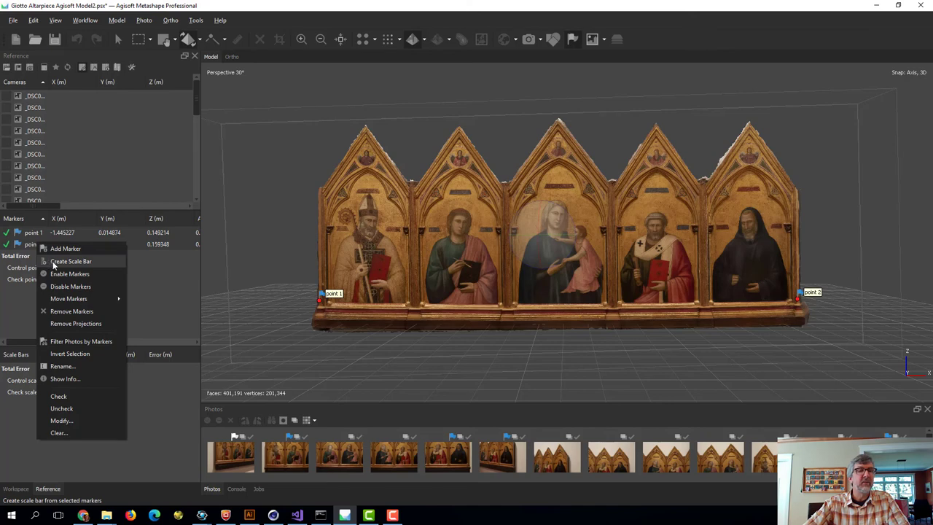
left_click(53, 262)
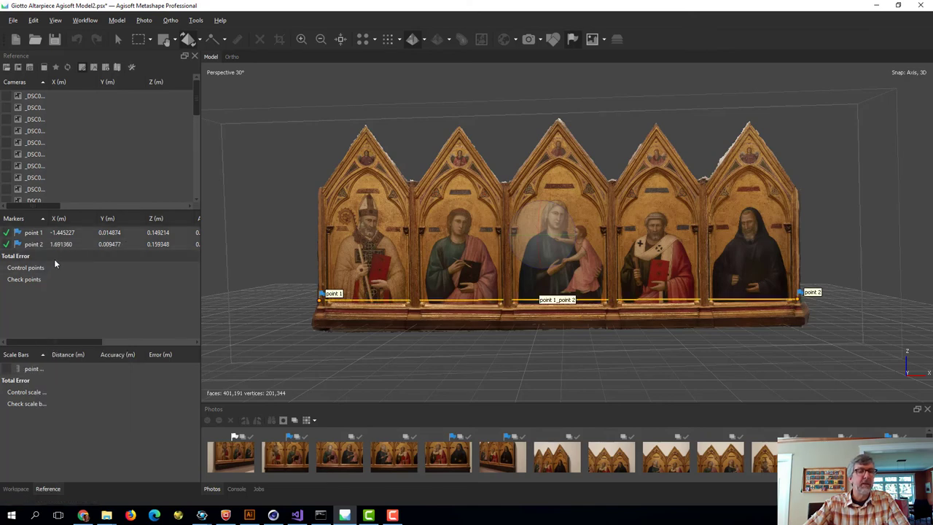
left_click(71, 370)
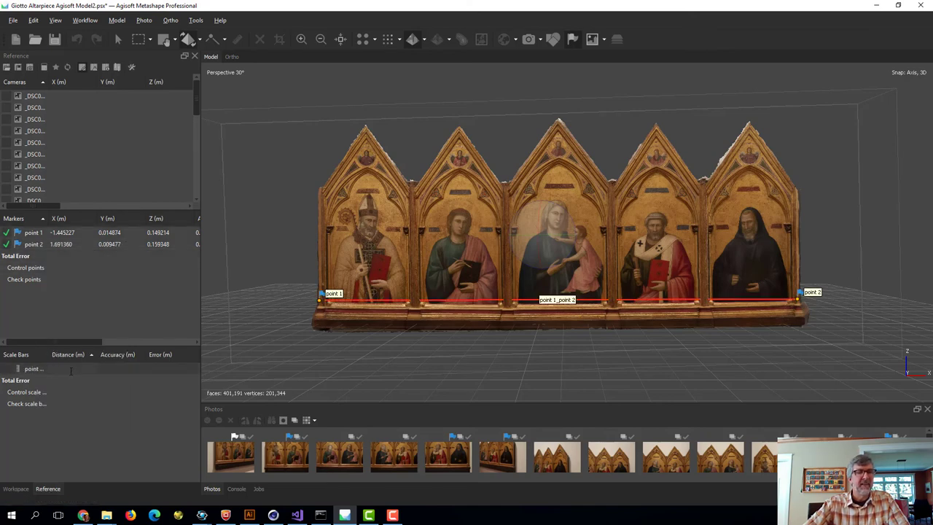
double_click(71, 371)
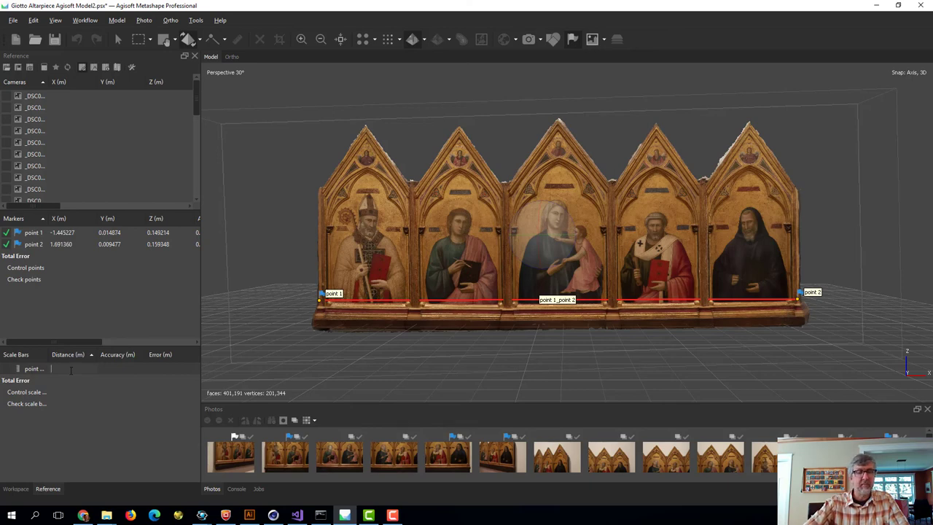
type("2")
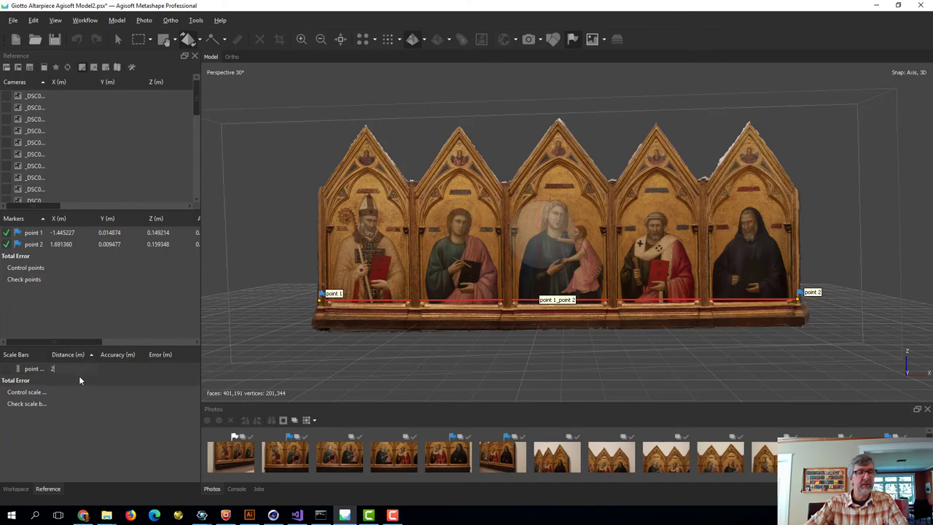
key("Return")
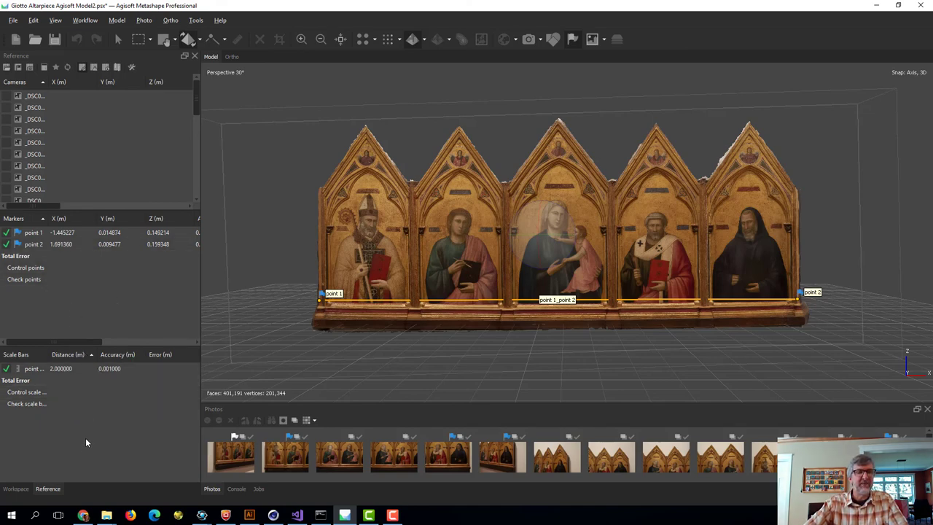
left_click(67, 67)
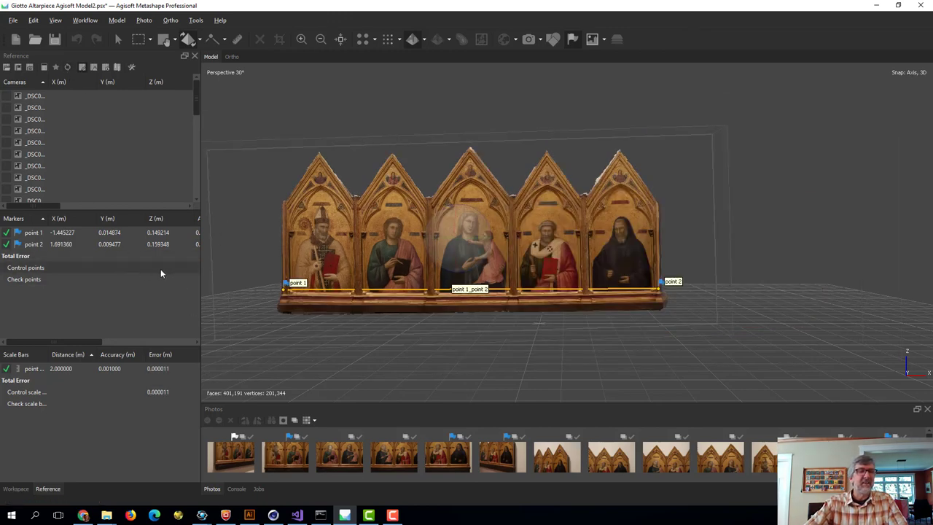
left_click_drag(201, 303, 159, 307)
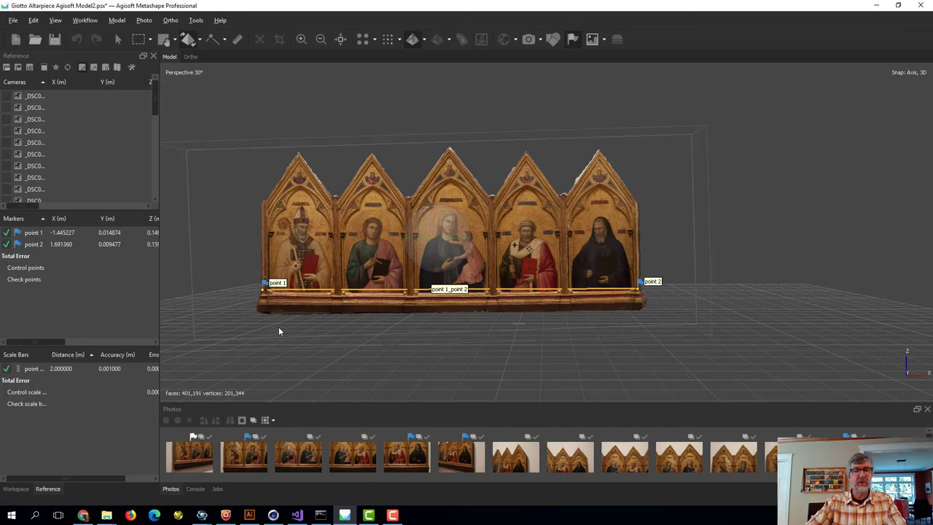
- Export the model as giotto test2.obj in the output folder, overwriting the existing file
left_click(12, 21)
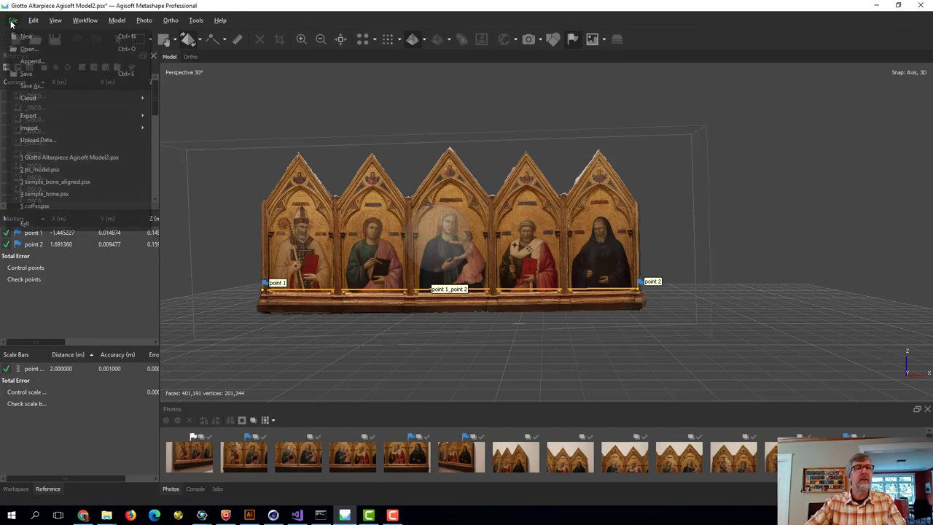
mouse_move(29, 128)
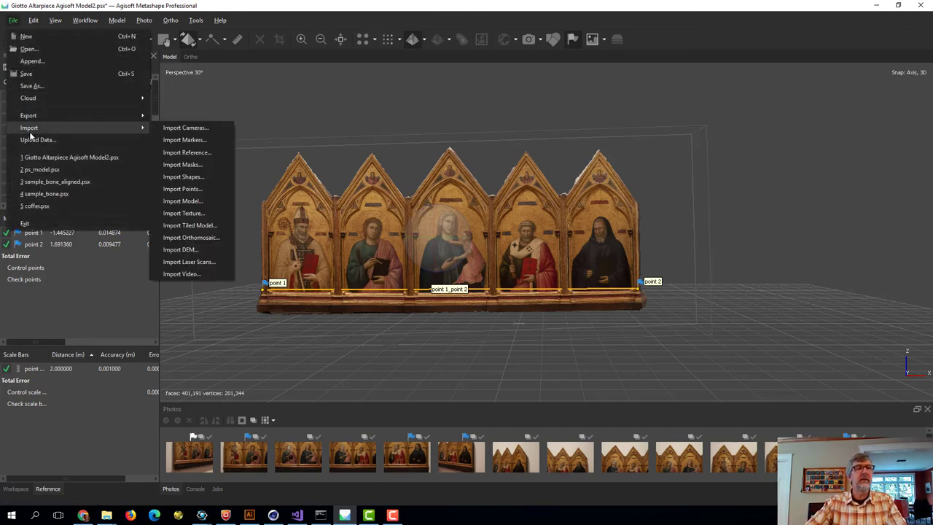
left_click(179, 128)
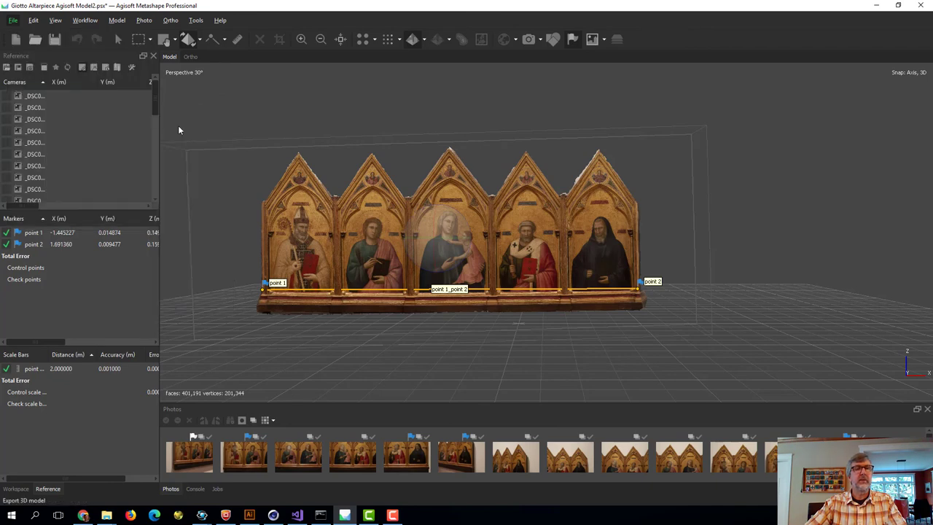
left_click(374, 180)
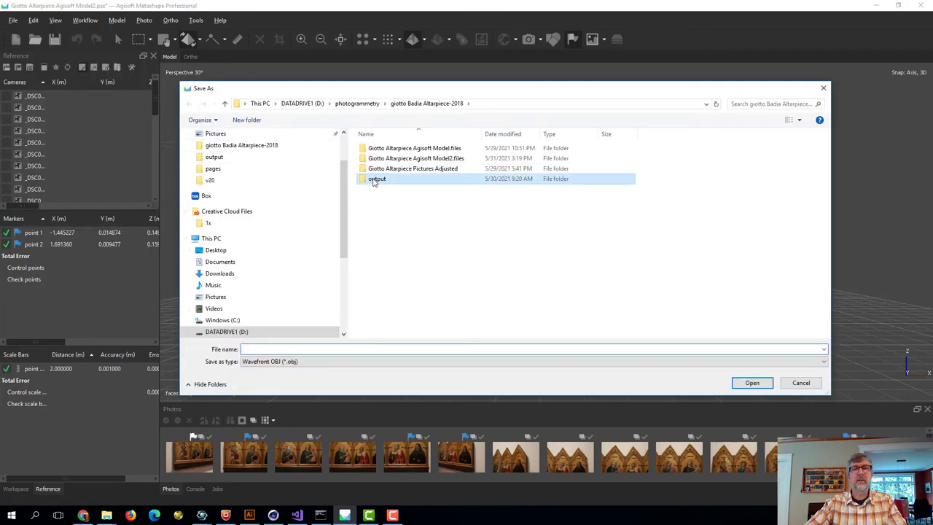
double_click(374, 182)
left_click(435, 168)
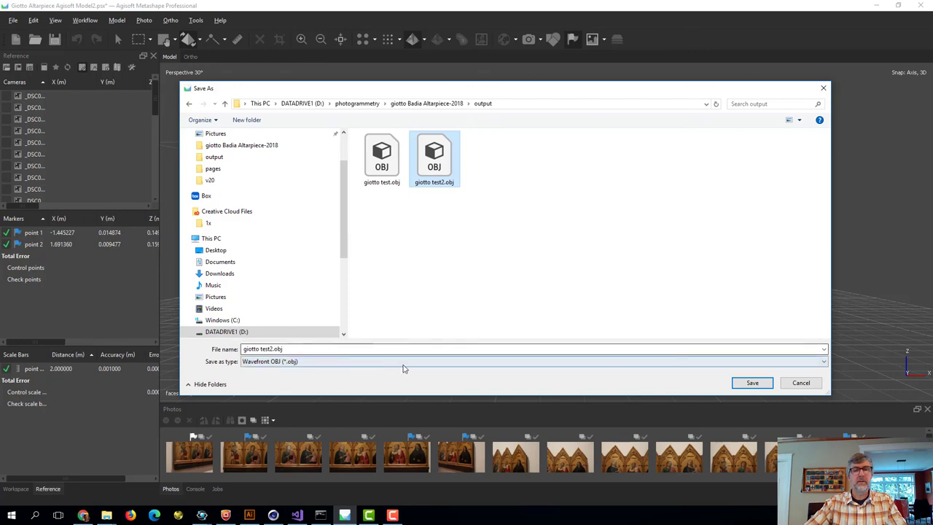
left_click(741, 384)
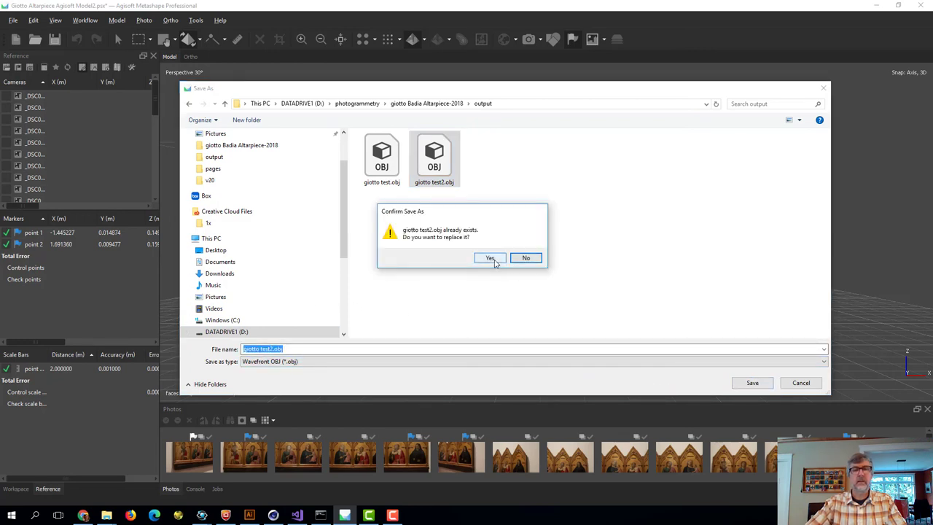
left_click(493, 259)
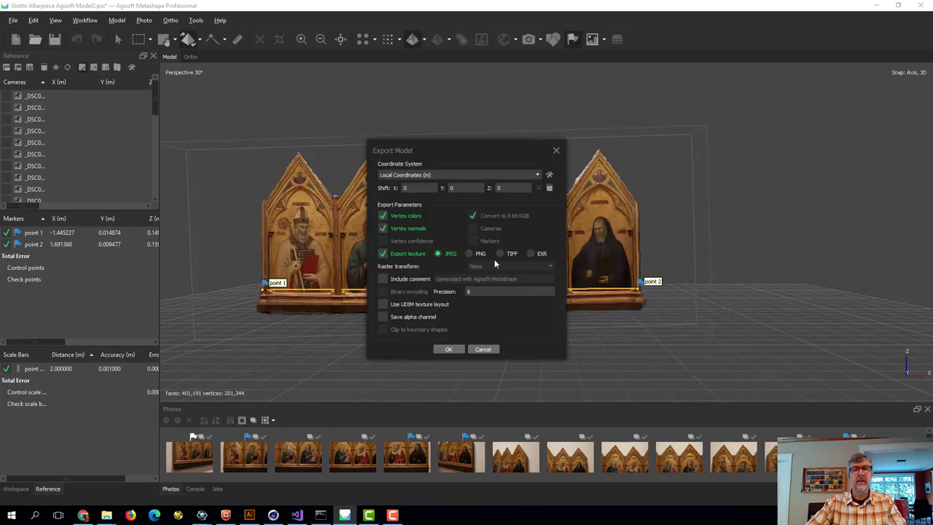
left_click(448, 350)
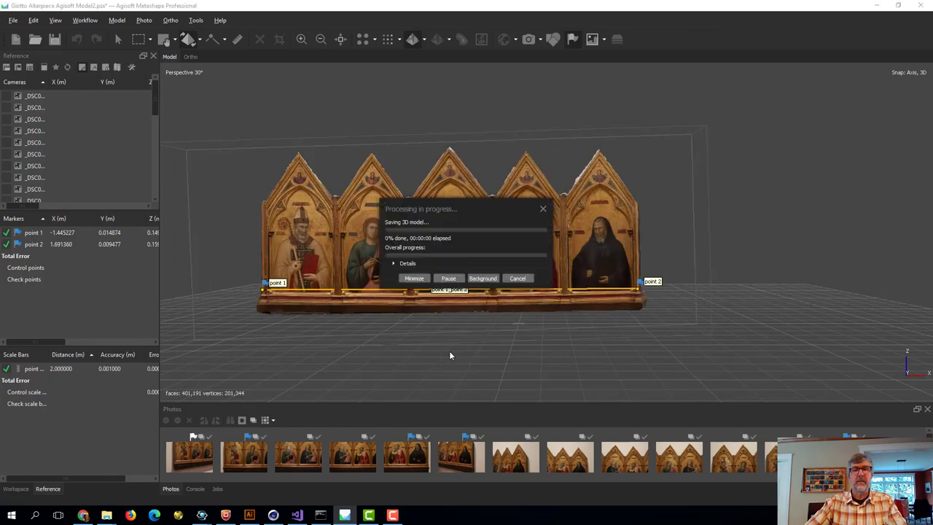